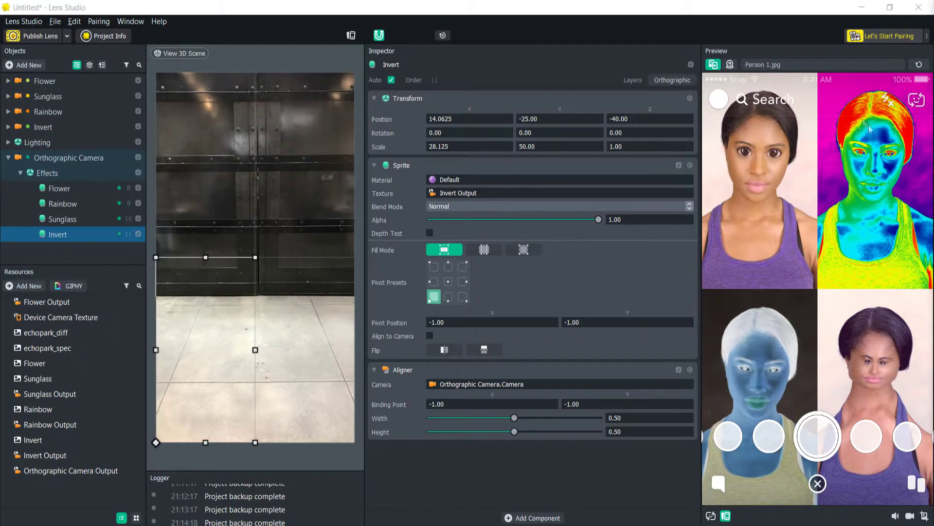
# Step: Start a new project and discard the unsaved current one
pyautogui.click(51, 22)
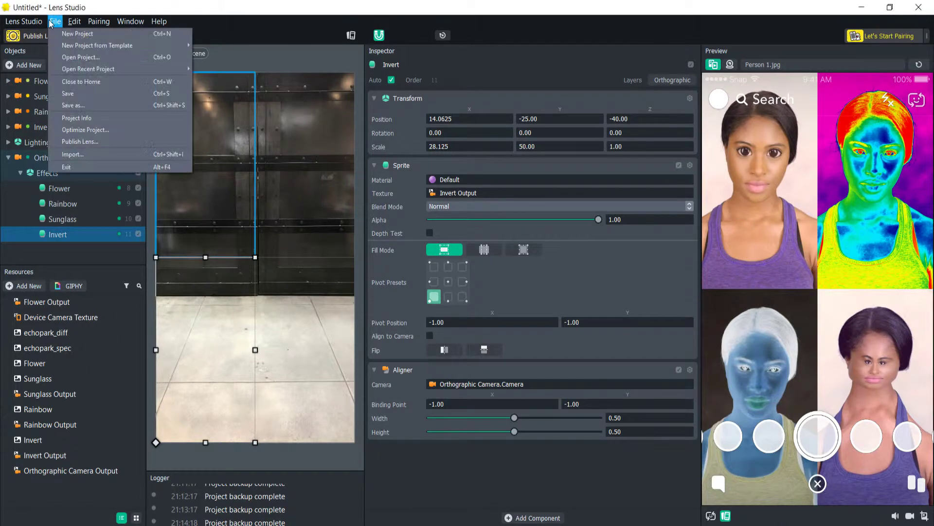
pyautogui.click(64, 34)
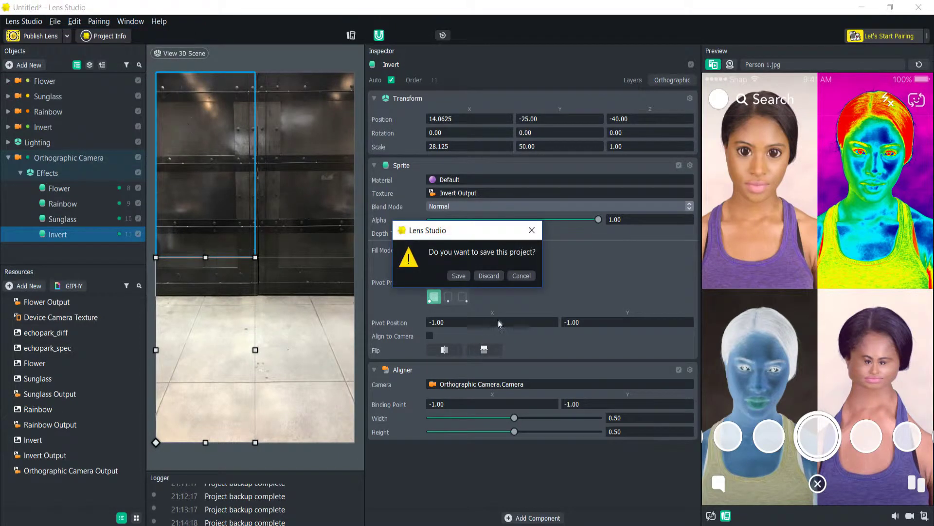
pyautogui.click(494, 277)
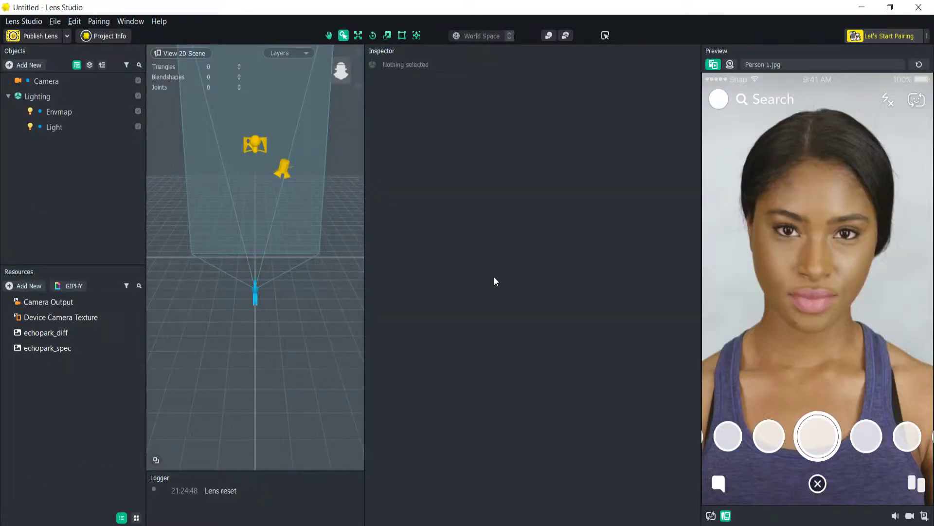
# Step: Add a Purple Hills post effect to the Camera
pyautogui.click(8, 97)
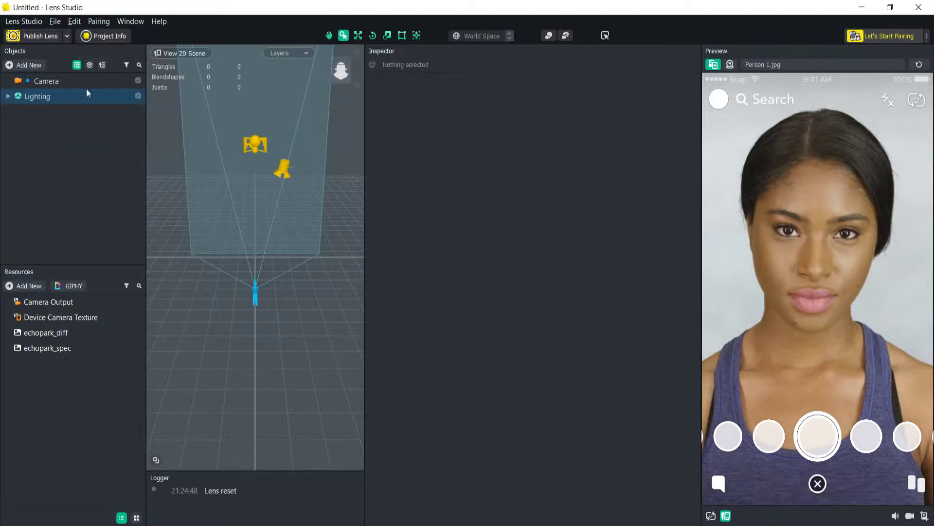
pyautogui.click(67, 83)
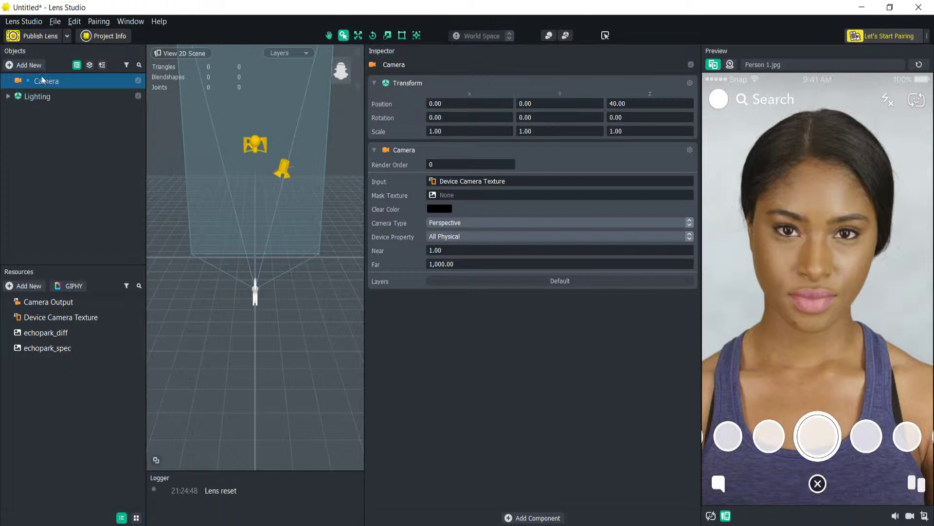
pyautogui.click(26, 65)
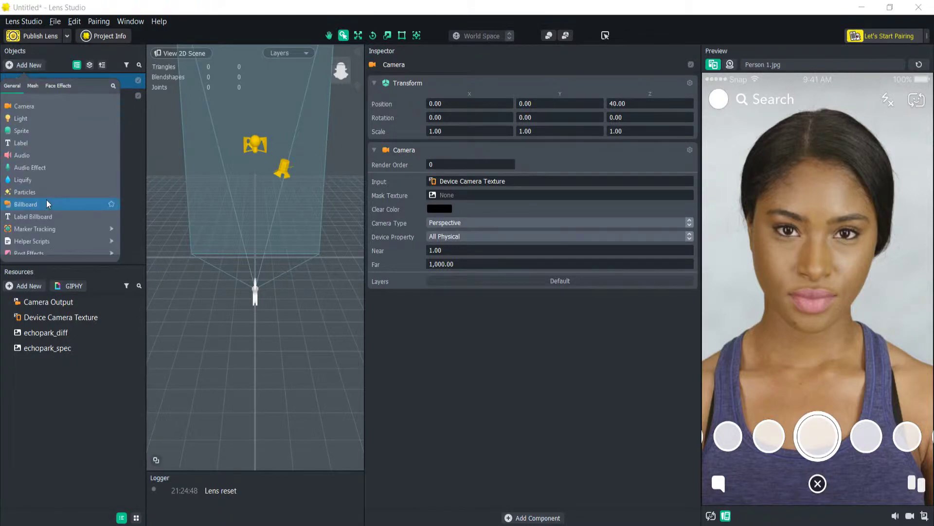
pyautogui.scroll(-1, 46, 199)
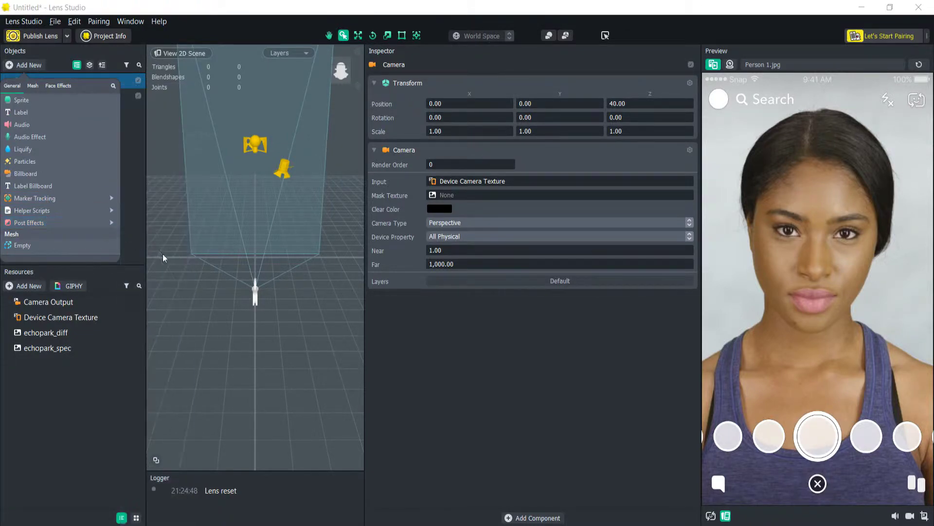
pyautogui.moveTo(103, 223)
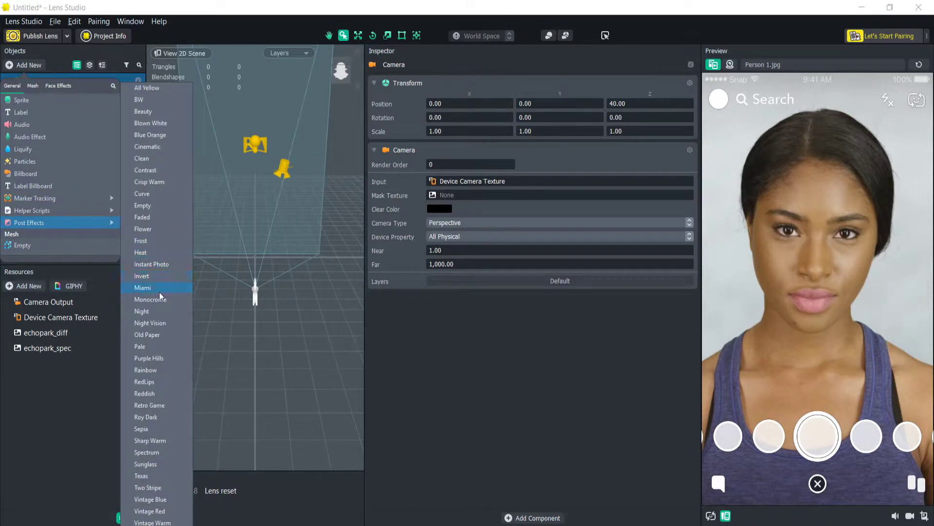
pyautogui.click(161, 361)
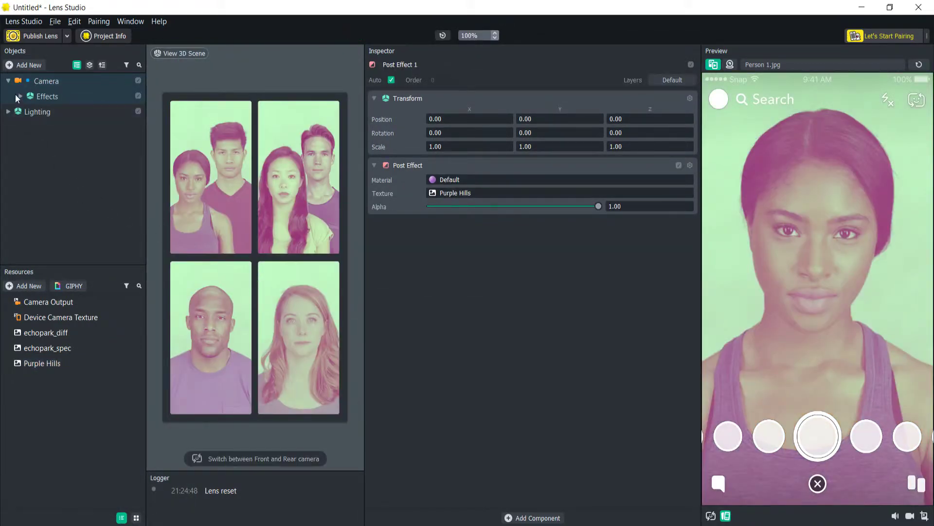
# Step: Create a new render layer named Purple Hills
pyautogui.click(20, 95)
pyautogui.click(28, 81)
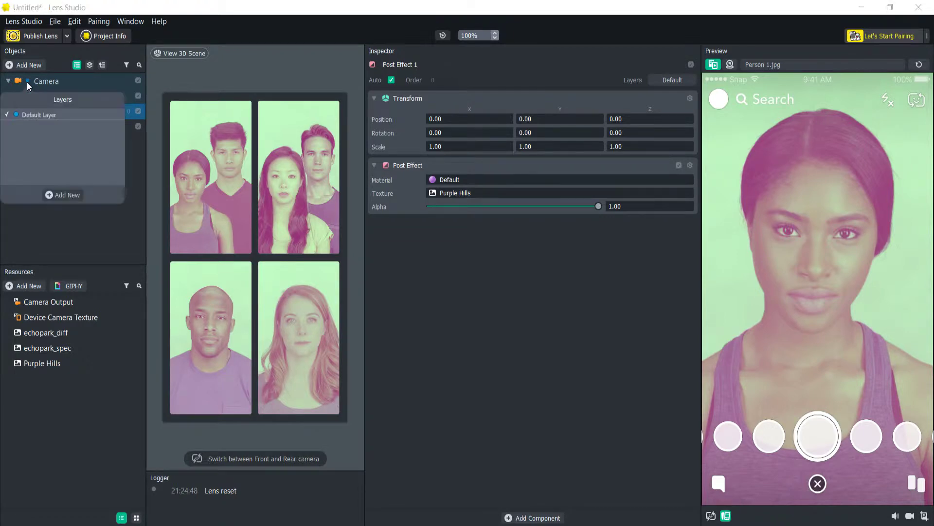
pyautogui.click(55, 195)
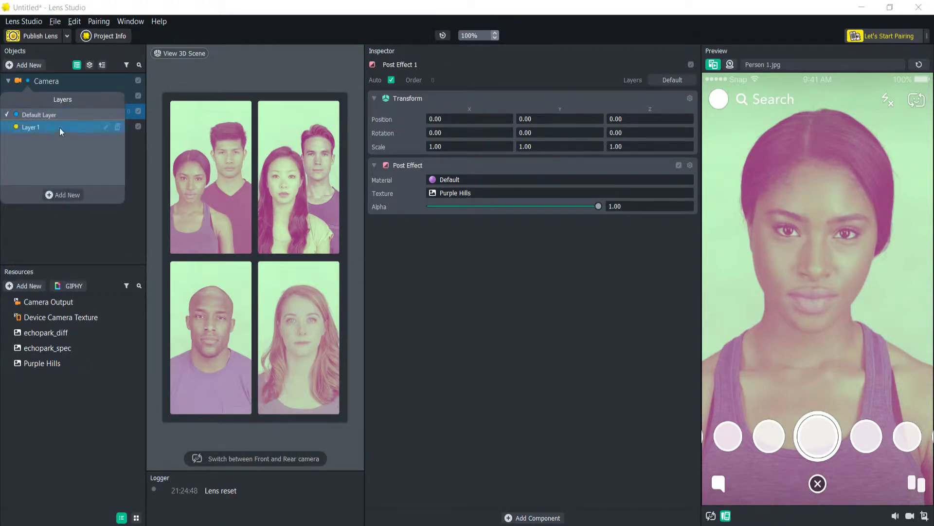
pyautogui.click(107, 126)
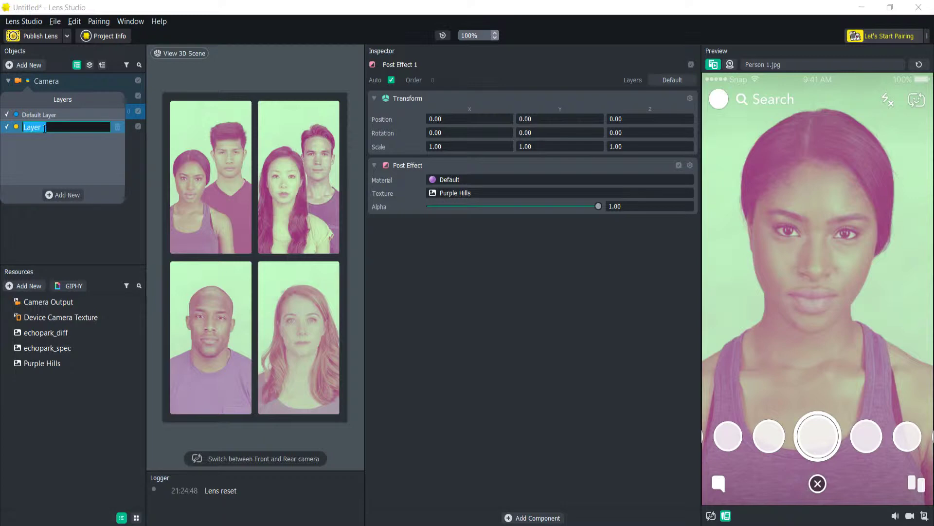
pyautogui.write('O')
pyautogui.write('urple Hills')
pyautogui.press('Return')
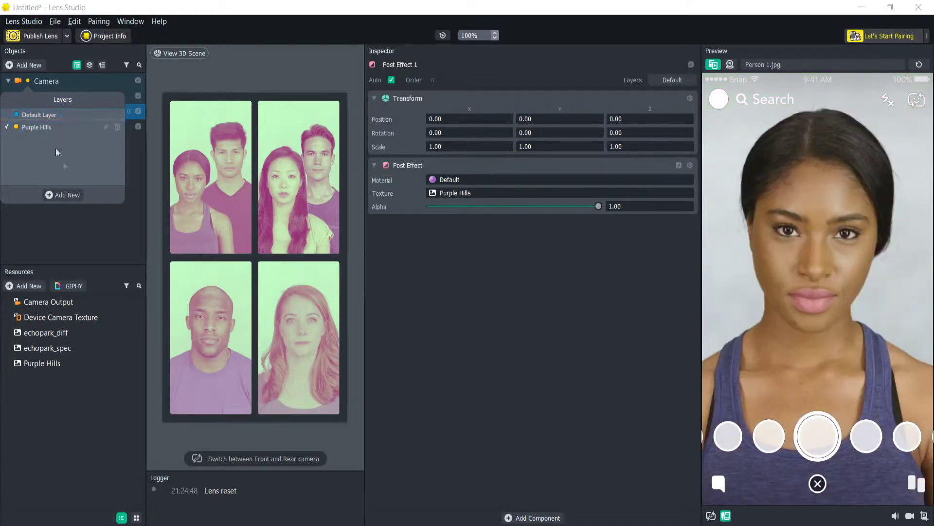
pyautogui.click(107, 244)
# Step: Assign Post Effect 1 to the Purple Hills layer
pyautogui.click(120, 111)
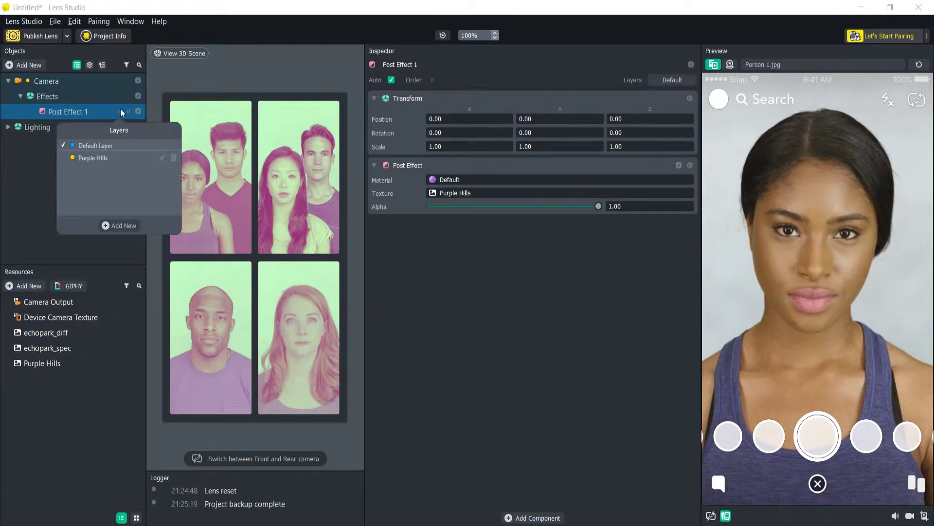
pyautogui.click(86, 157)
pyautogui.click(48, 158)
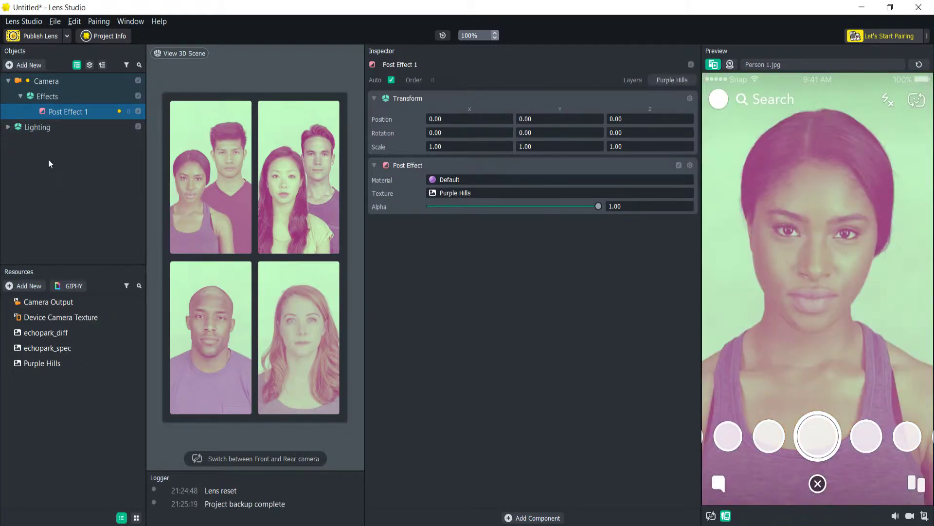
pyautogui.click(8, 81)
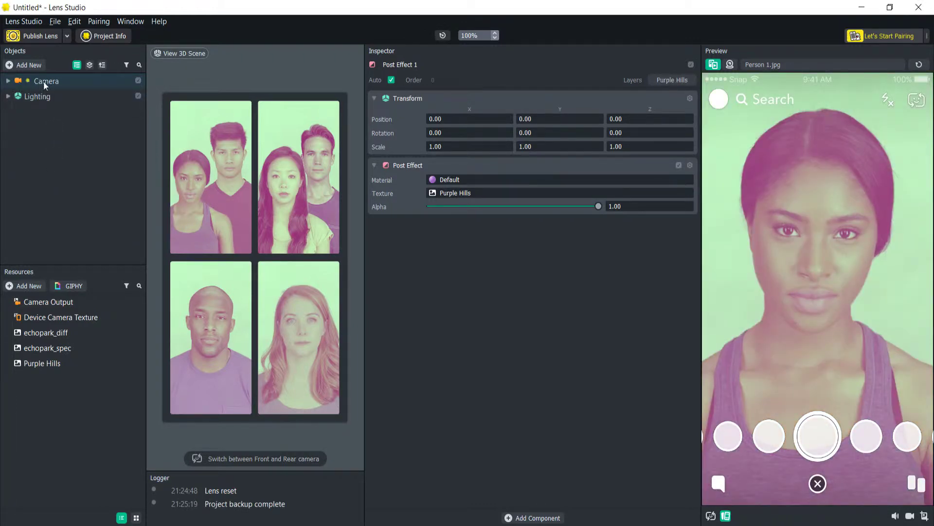
# Step: Duplicate the Camera into Camera 2 and rename the original to Purple Hills
pyautogui.rightClick(45, 80)
pyautogui.click(67, 121)
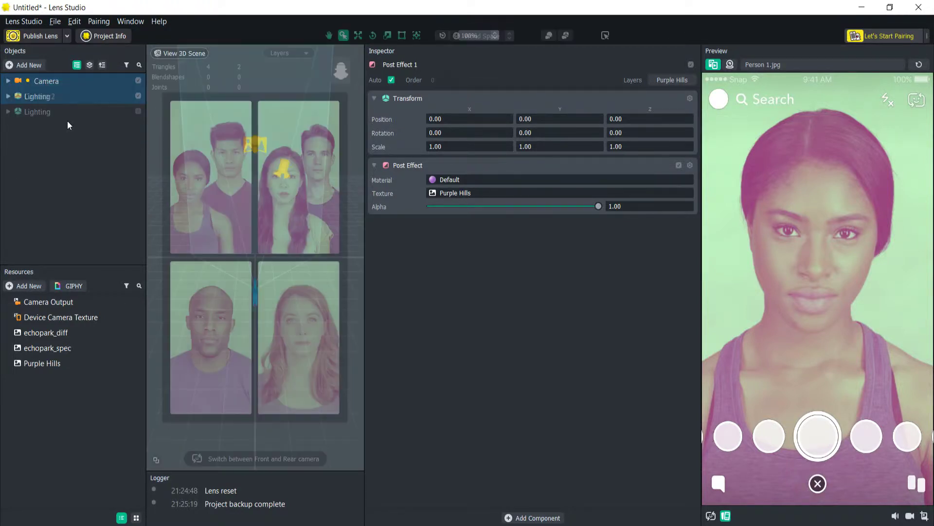
pyautogui.click(48, 84)
pyautogui.click(47, 83)
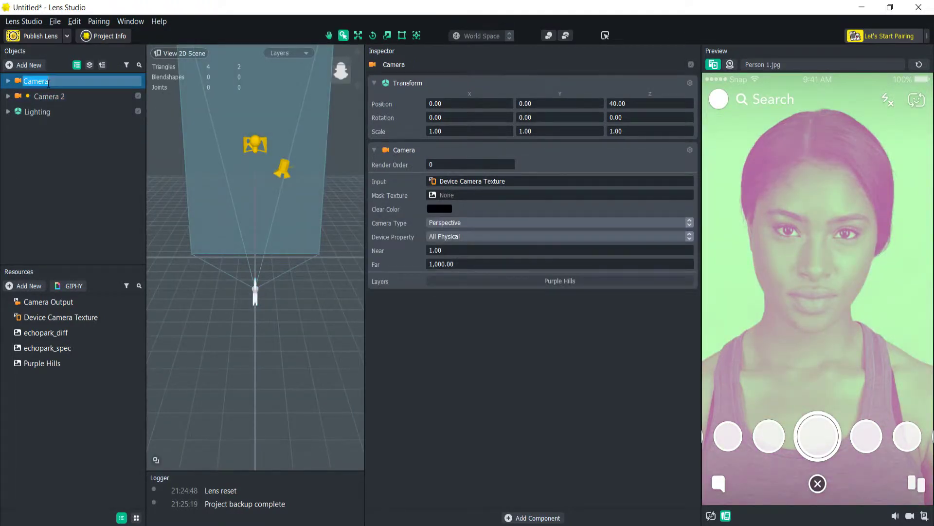
pyautogui.write('Purple Hills')
pyautogui.click(54, 96)
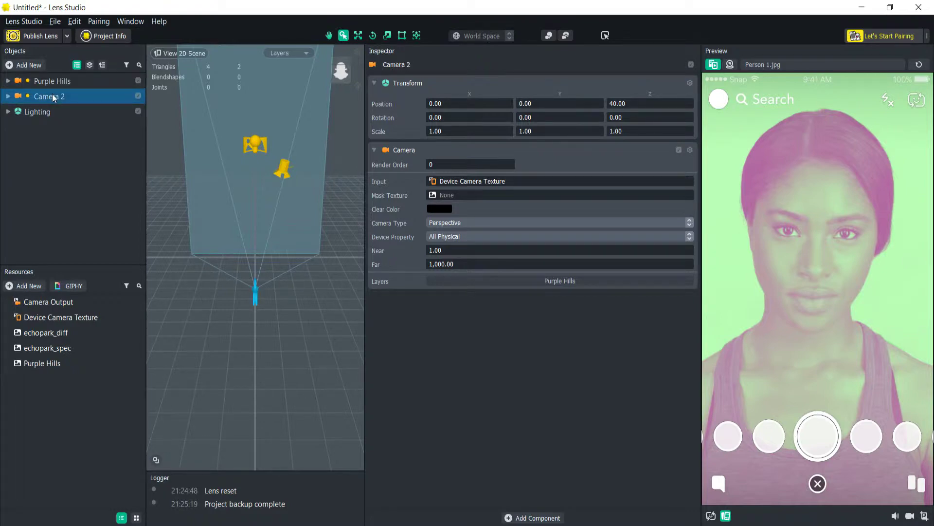
# Step: Set Camera 2's Post Effect 1 texture to a new Faded texture
pyautogui.doubleClick(28, 97)
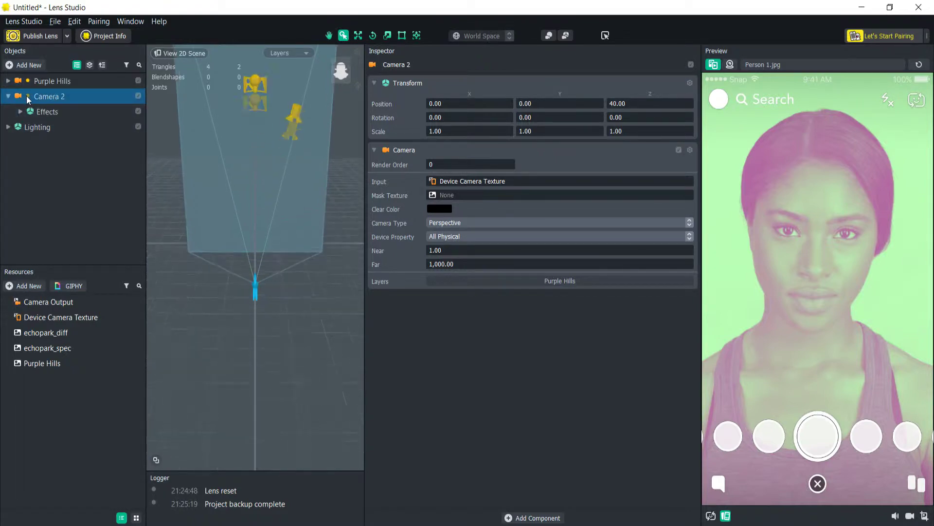
pyautogui.click(20, 112)
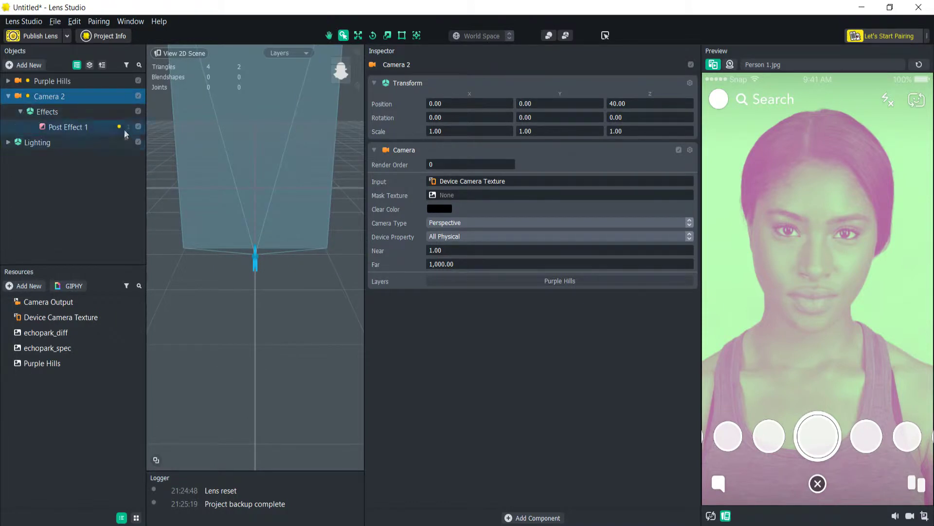
pyautogui.click(61, 128)
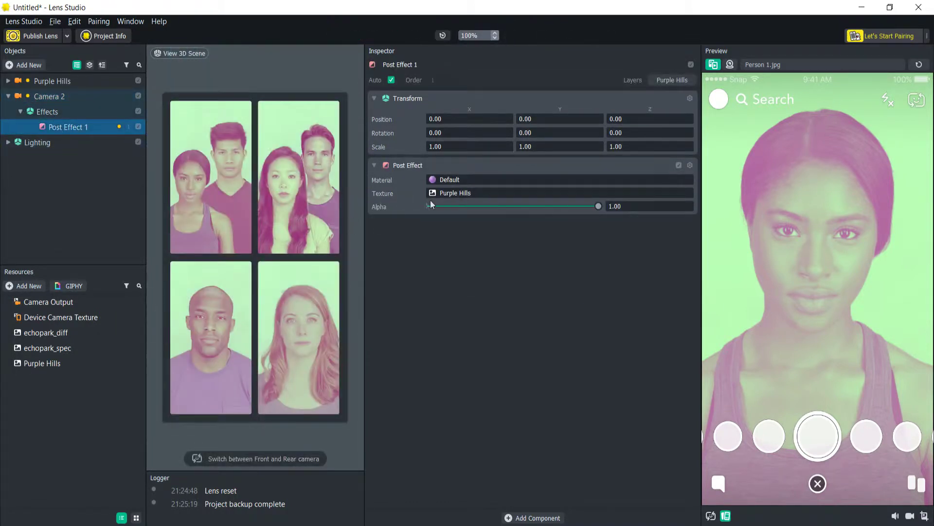
pyautogui.click(449, 193)
pyautogui.click(378, 147)
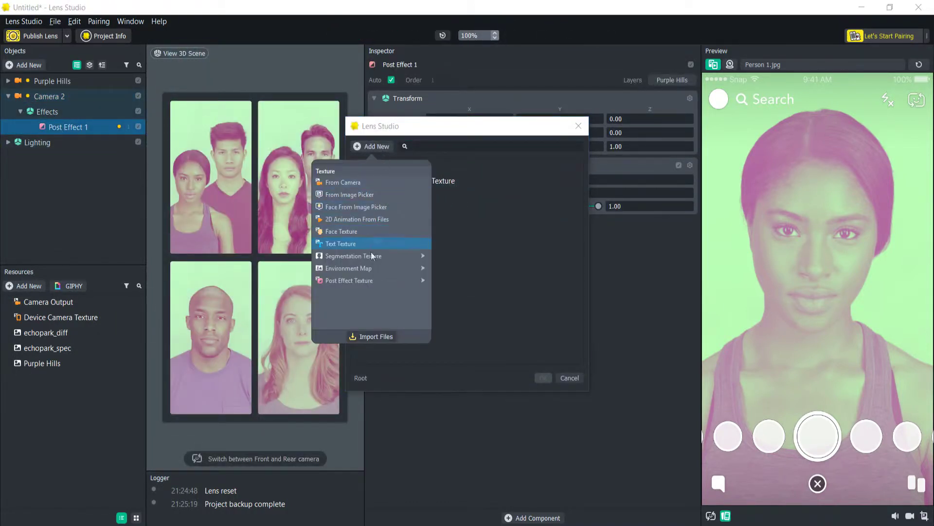
pyautogui.moveTo(355, 280)
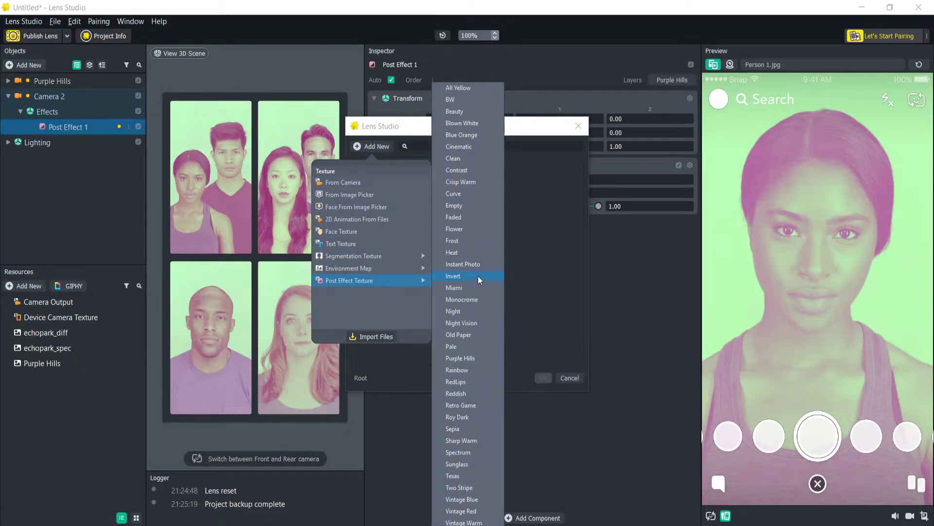
pyautogui.click(469, 218)
pyautogui.doubleClick(414, 226)
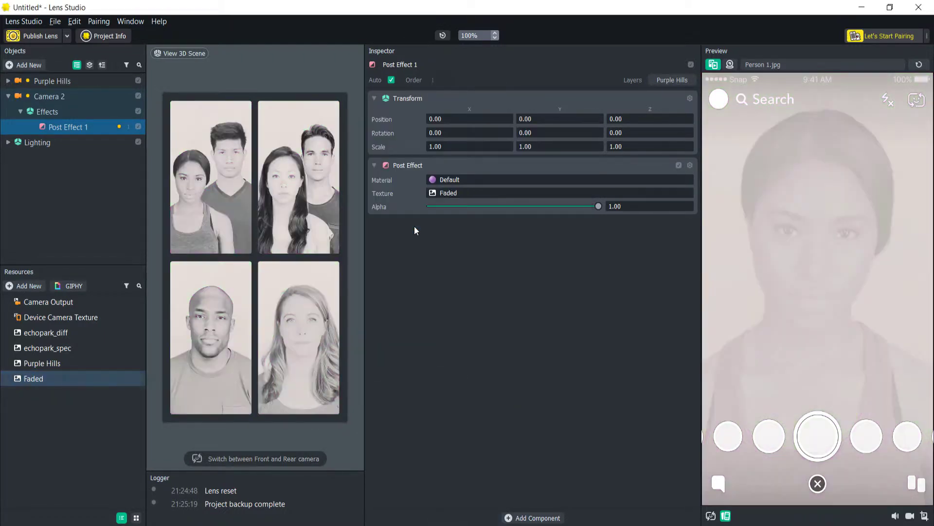
# Step: Put Camera 2's post effect on a new render layer named Faded
pyautogui.click(119, 127)
pyautogui.click(118, 240)
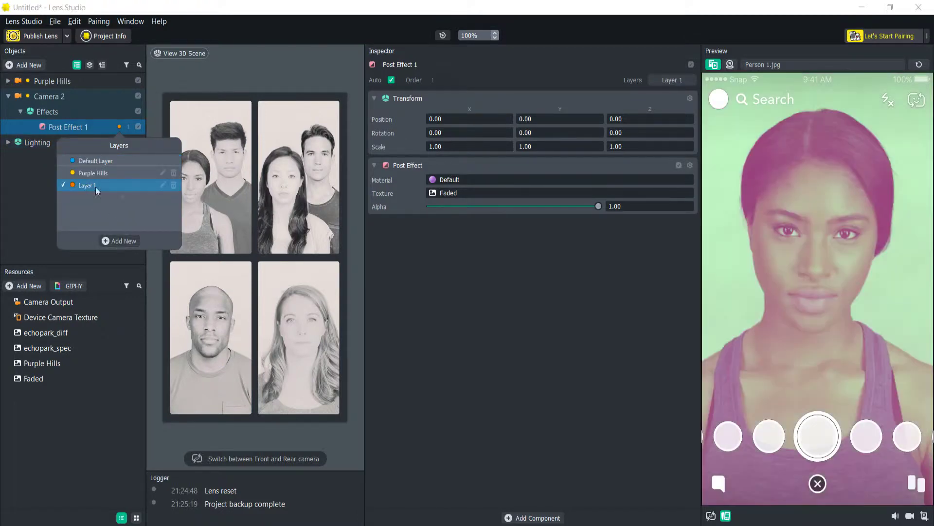
pyautogui.click(162, 186)
pyautogui.write('Faded')
pyautogui.press('Return')
# Step: Make Camera 2 render the Faded layer instead of Purple Hills
pyautogui.click(51, 97)
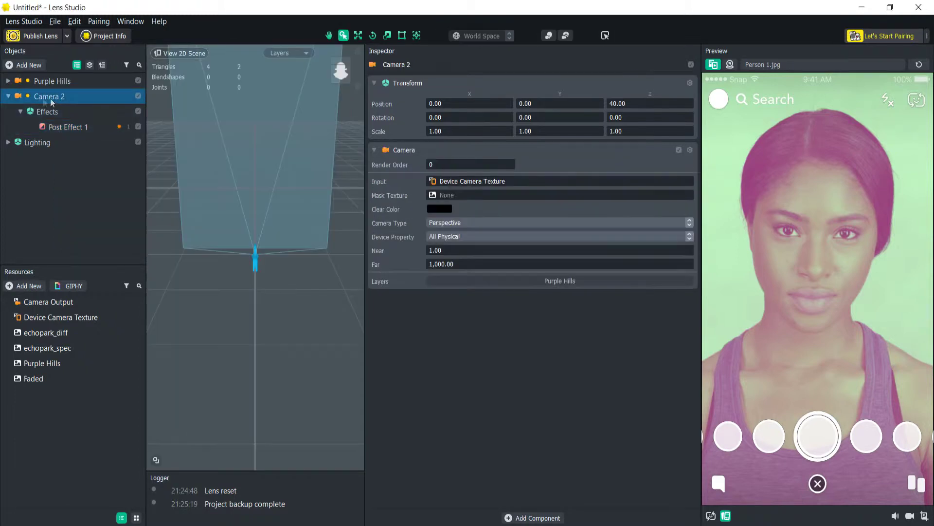
pyautogui.click(27, 97)
pyautogui.click(32, 155)
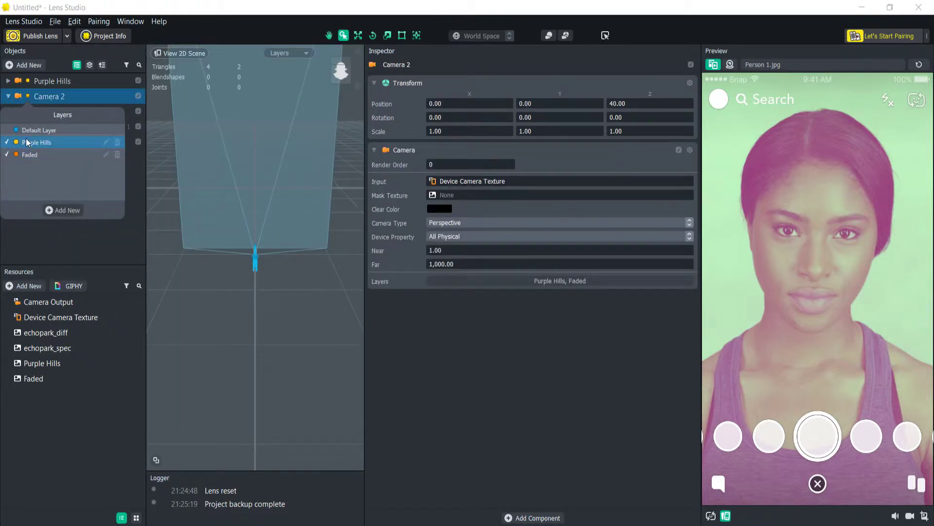
pyautogui.click(30, 142)
pyautogui.click(8, 95)
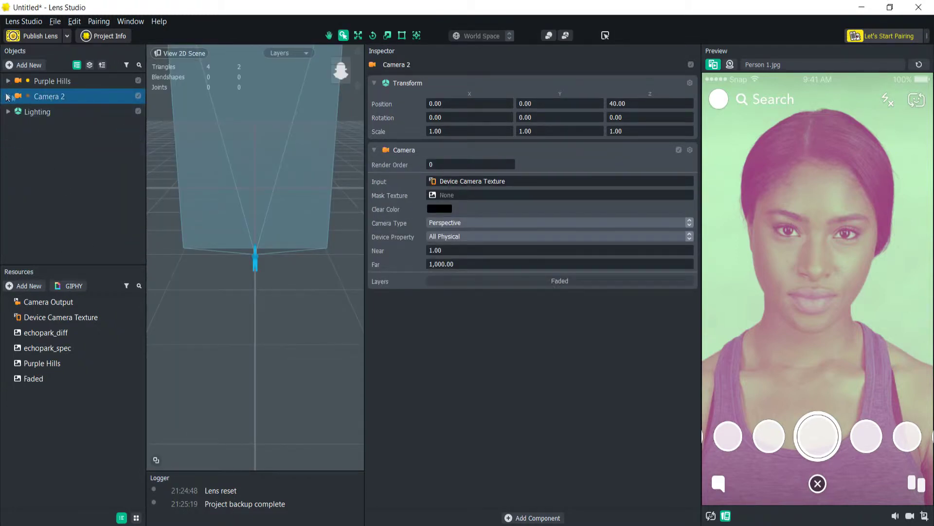
pyautogui.rightClick(43, 96)
# Step: Duplicate Camera 2 into Camera 3 and Camera 4, and rename Camera 2 to Faded
pyautogui.click(68, 136)
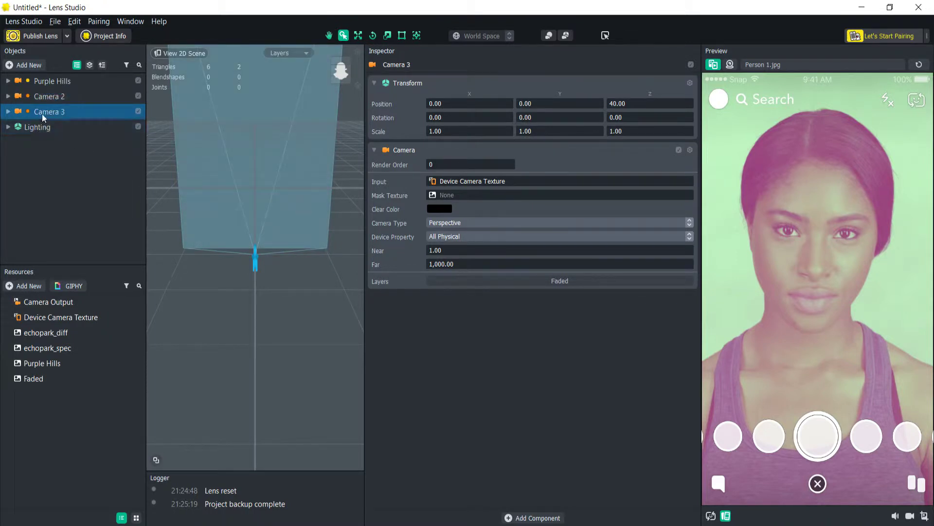
pyautogui.rightClick(44, 112)
pyautogui.click(68, 152)
pyautogui.doubleClick(49, 96)
pyautogui.write('Faded')
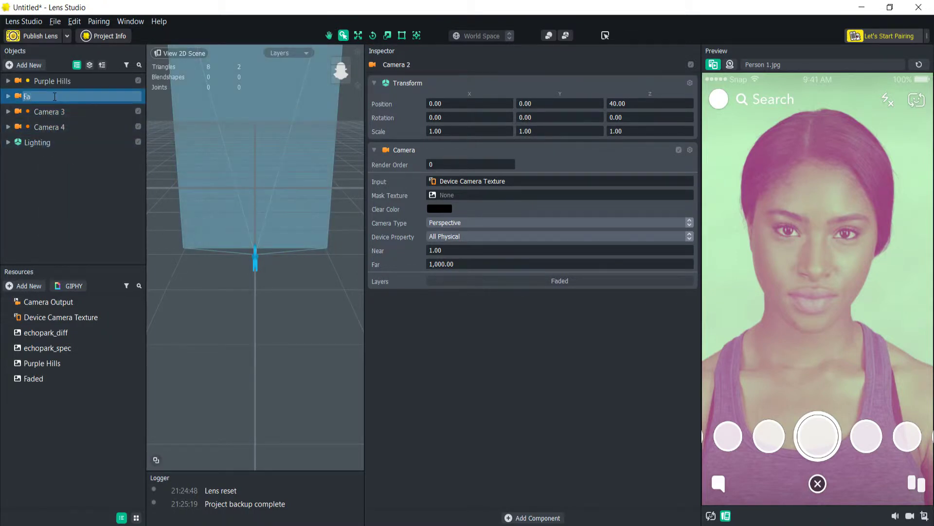
# Step: Add render layers, putting Camera 4 on Layer 2 and Camera 3's post effect on Layer 1
pyautogui.click(27, 111)
pyautogui.click(63, 225)
pyautogui.click(49, 126)
pyautogui.click(28, 127)
pyautogui.click(29, 185)
pyautogui.click(8, 111)
pyautogui.click(119, 142)
pyautogui.click(122, 212)
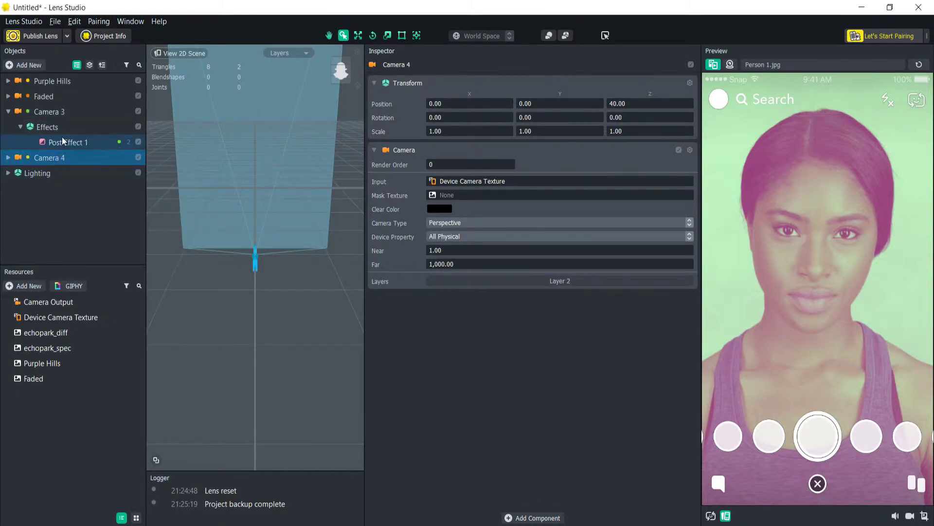
# Step: Give Camera 3's post effect the Spectrum texture
pyautogui.click(68, 142)
pyautogui.click(487, 193)
pyautogui.click(370, 146)
pyautogui.moveTo(422, 282)
pyautogui.click(458, 452)
pyautogui.click(543, 378)
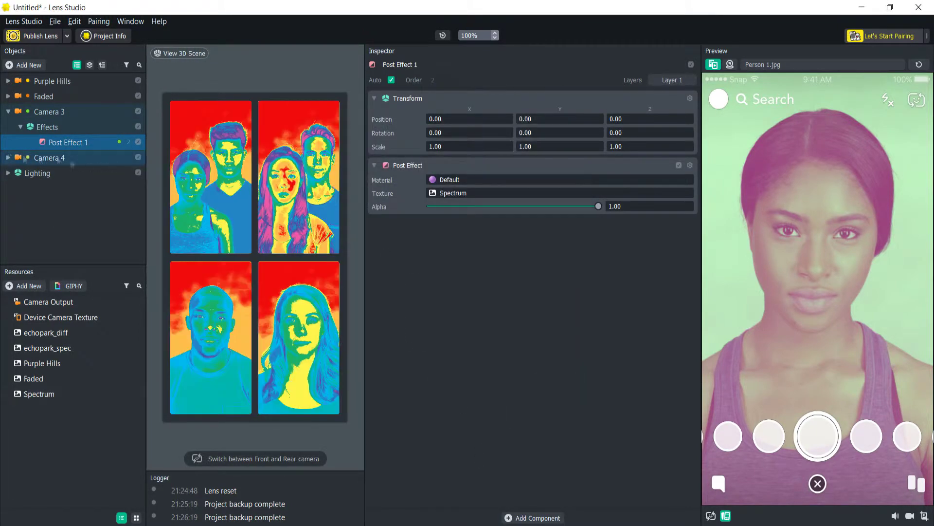
# Step: Rename Camera 3 to Spectrum
pyautogui.click(9, 157)
pyautogui.click(46, 111)
pyautogui.doubleClick(49, 112)
pyautogui.write('Spectrum')
pyautogui.click(8, 112)
# Step: Move Camera 4's post effect onto Layer 2
pyautogui.click(46, 126)
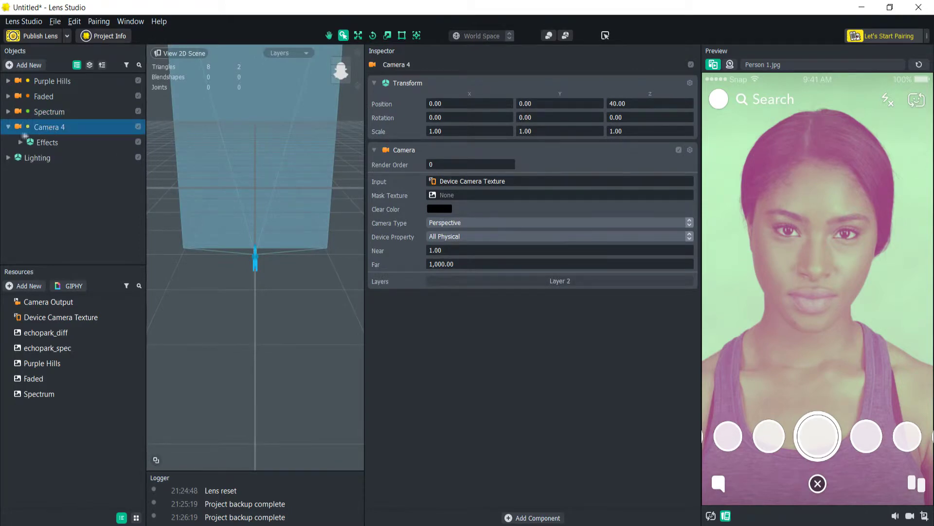
pyautogui.click(20, 142)
pyautogui.click(119, 158)
pyautogui.click(105, 240)
pyautogui.click(68, 157)
# Step: Give Camera 4's post effect the Night texture
pyautogui.click(486, 192)
pyautogui.click(369, 145)
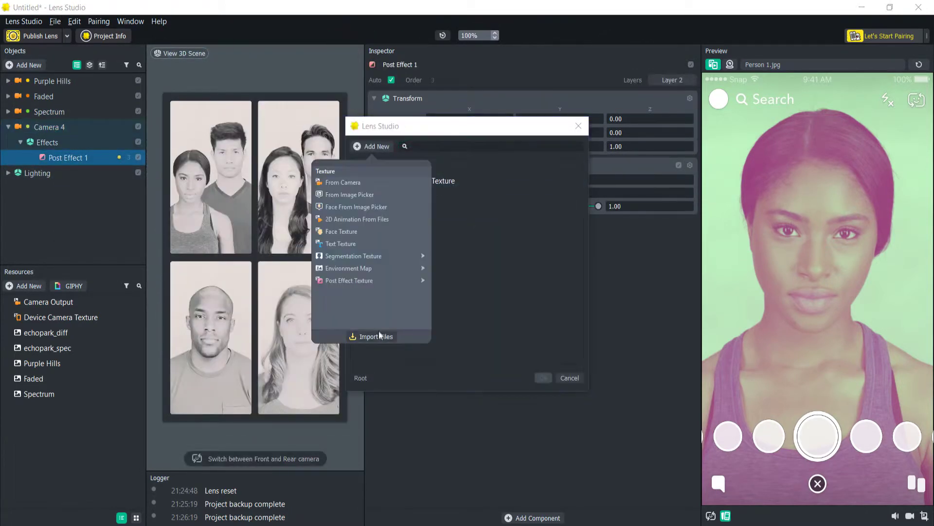
pyautogui.click(370, 146)
pyautogui.click(370, 146)
pyautogui.moveTo(399, 280)
pyautogui.click(454, 311)
pyautogui.click(544, 378)
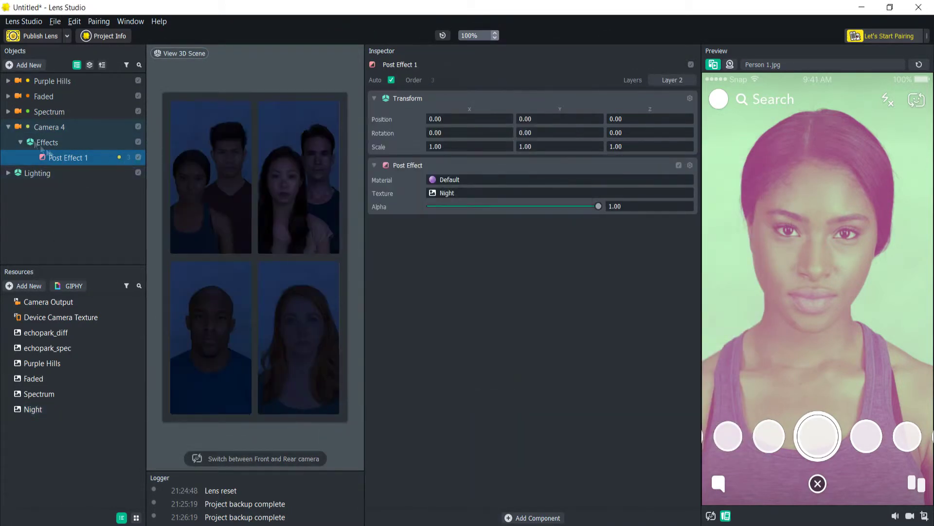
# Step: Rename Camera 4 to Night
pyautogui.click(7, 127)
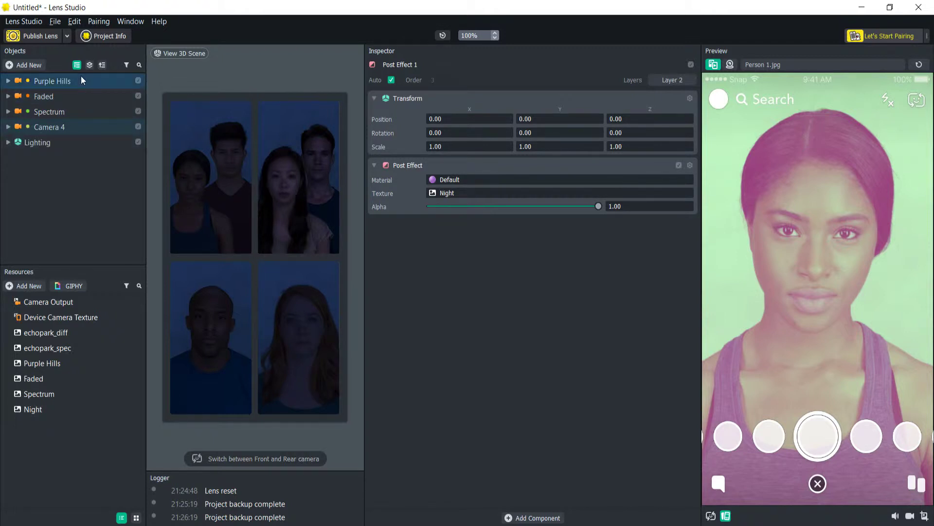
pyautogui.click(51, 128)
pyautogui.doubleClick(51, 129)
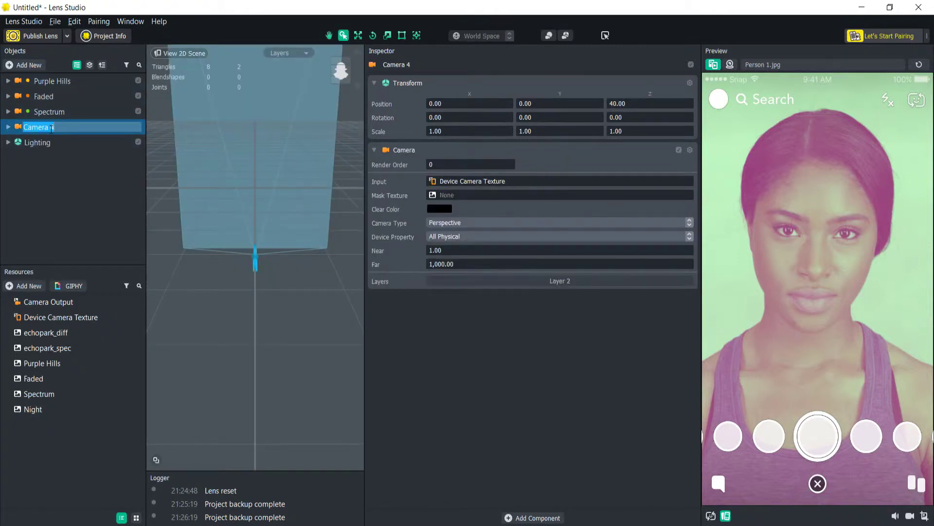
pyautogui.write('Night')
pyautogui.press('Return')
# Step: Add an orthographic camera and rename its 2D Sprite 3 to Purple Hills
pyautogui.click(24, 65)
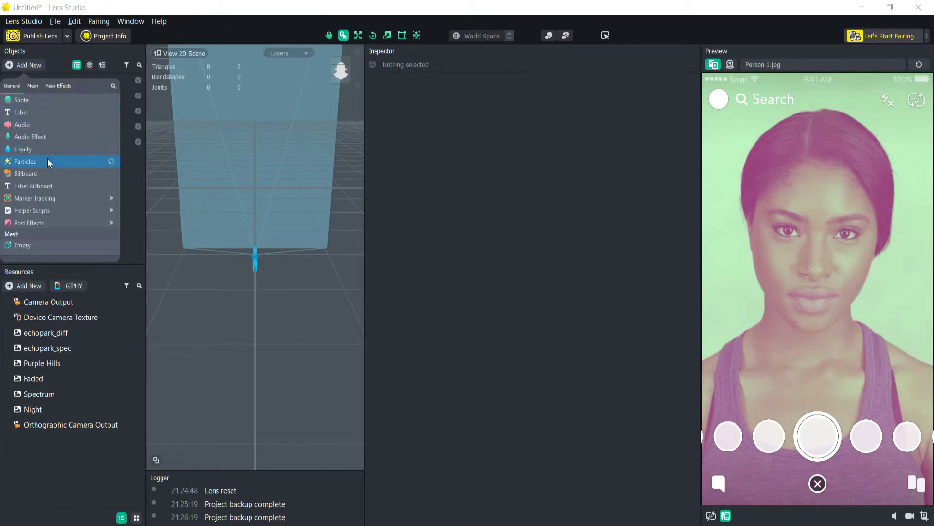
pyautogui.click(42, 171)
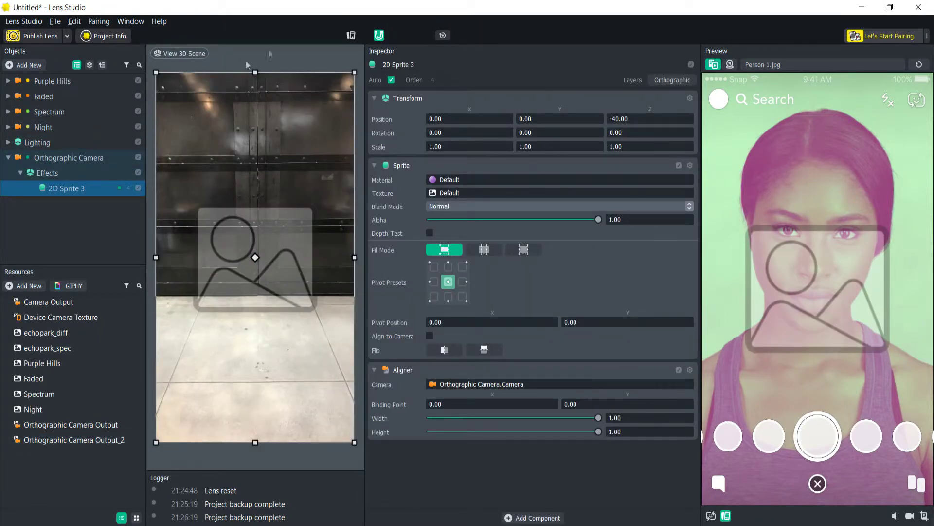
pyautogui.press('F2')
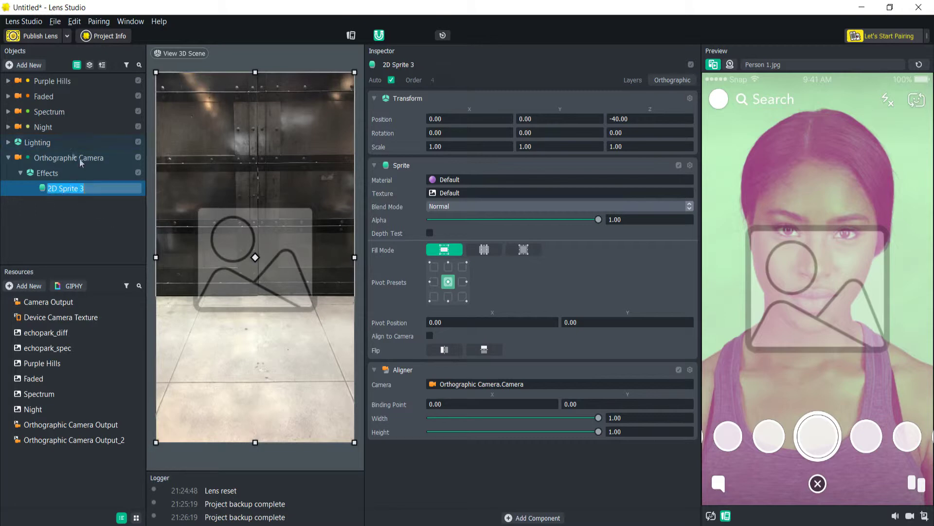
pyautogui.write('Purple Hills')
pyautogui.press('Return')
# Step: Rename the Camera Output texture to Purple Hills_2
pyautogui.click(70, 235)
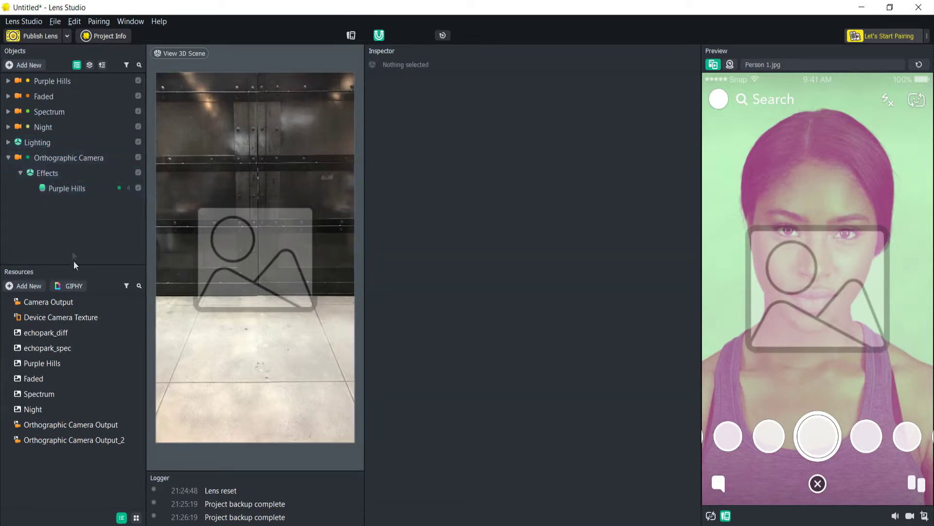
pyautogui.click(60, 303)
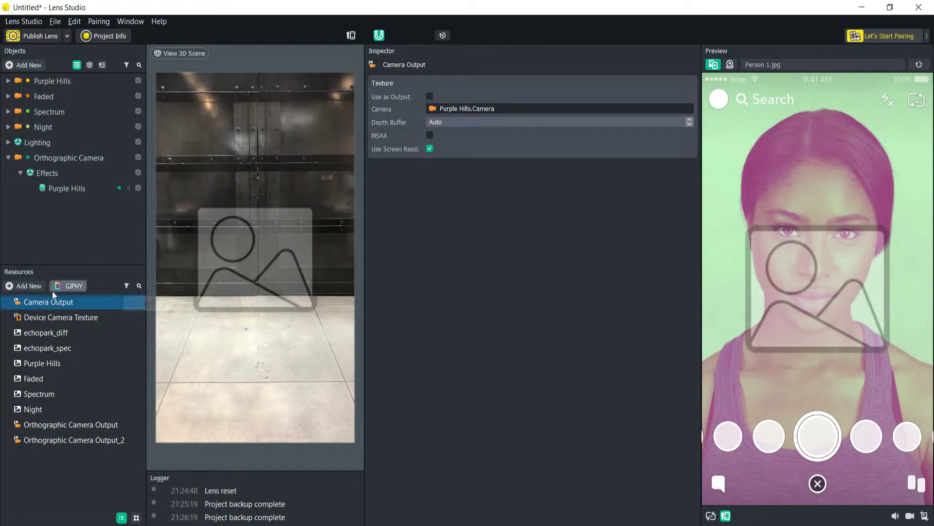
pyautogui.click(49, 304)
pyautogui.write('Purple Hills')
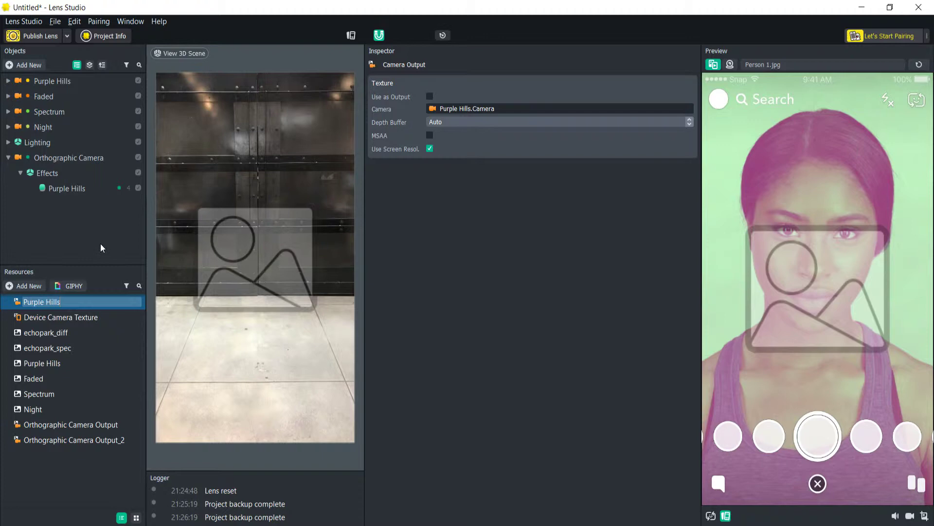
pyautogui.press('Return')
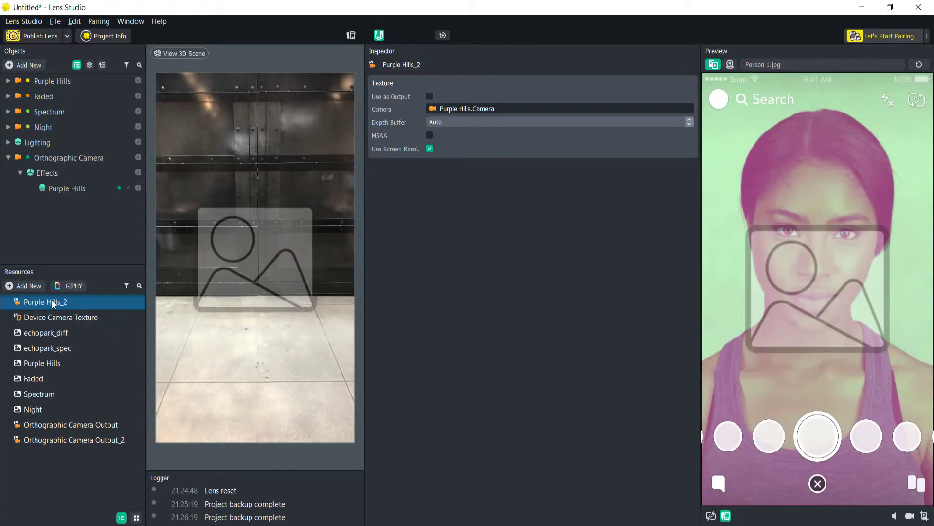
pyautogui.click(52, 302)
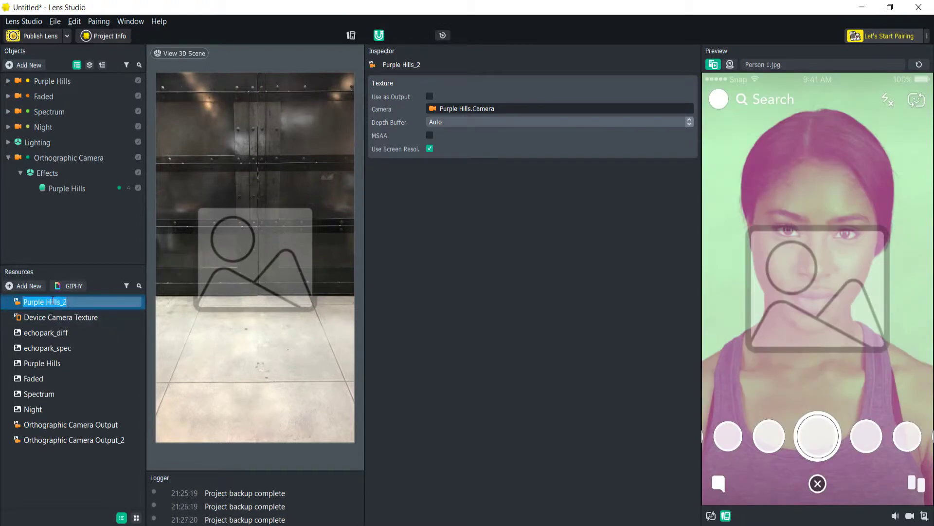
pyautogui.rightClick(53, 303)
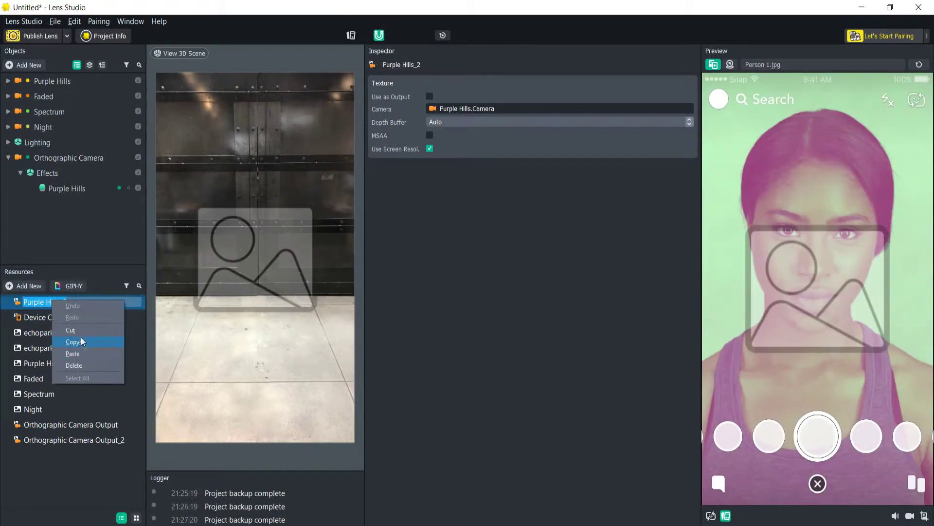
# Step: Duplicate Purple Hills_2 as Faded_2, rendering from the Faded camera
pyautogui.click(30, 306)
pyautogui.rightClick(45, 302)
pyautogui.click(52, 318)
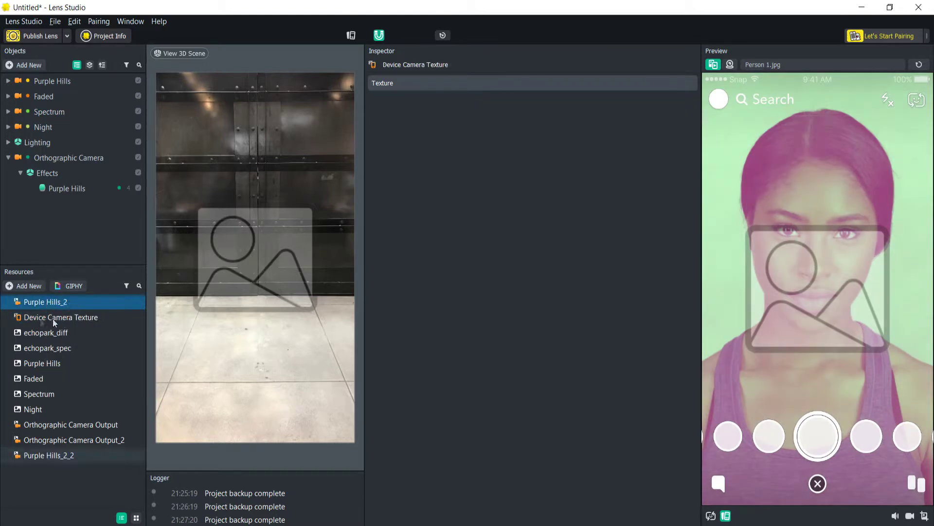
pyautogui.click(50, 456)
pyautogui.click(40, 455)
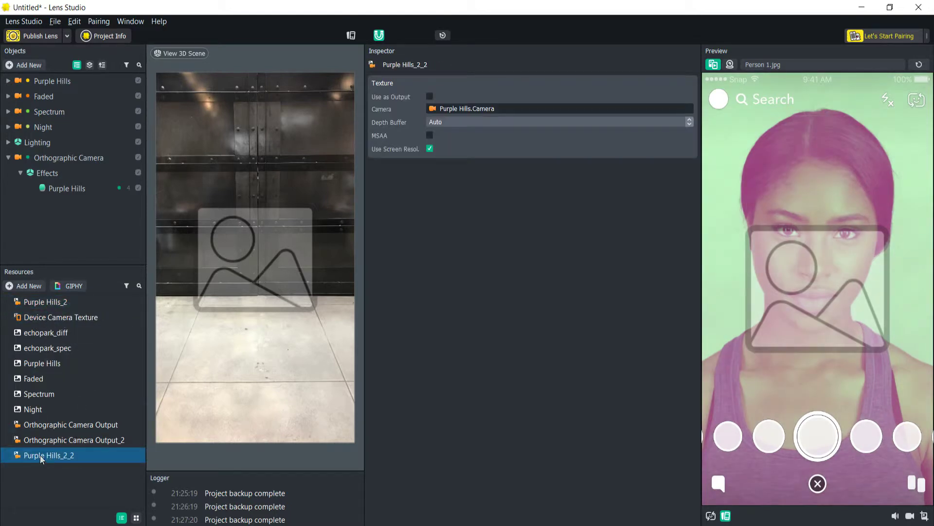
pyautogui.write('Faded_2')
pyautogui.press('Return')
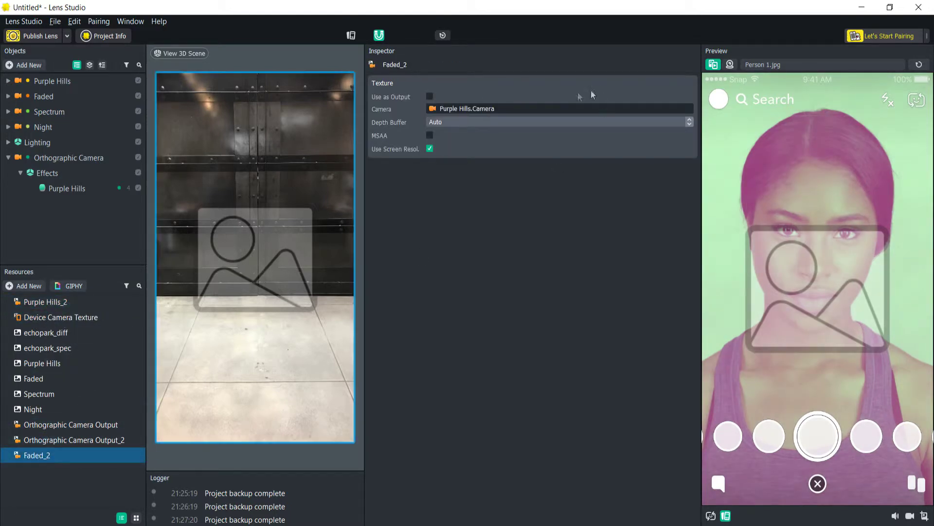
pyautogui.click(460, 109)
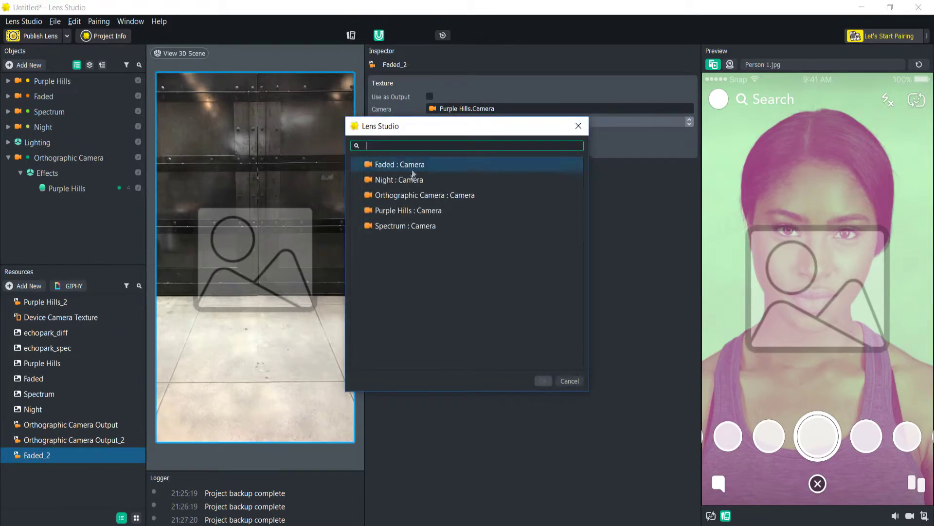
pyautogui.doubleClick(400, 165)
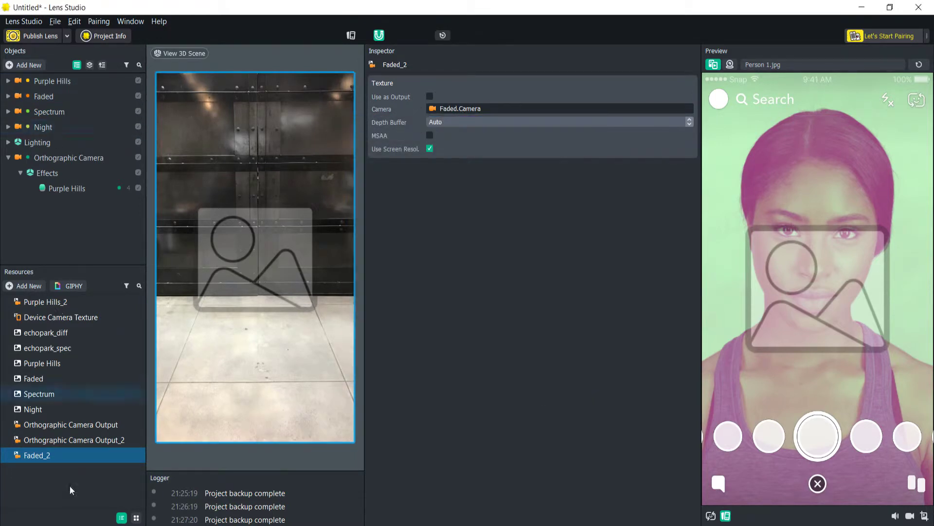
# Step: Duplicate Faded_2 as Spectrum_2, rendering from the Spectrum camera
pyautogui.rightClick(35, 460)
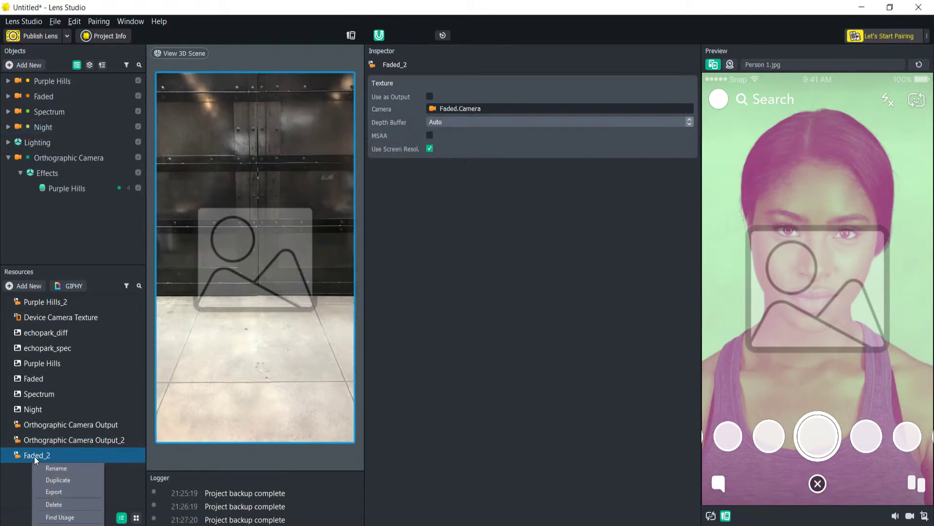
pyautogui.click(73, 488)
pyautogui.click(37, 471)
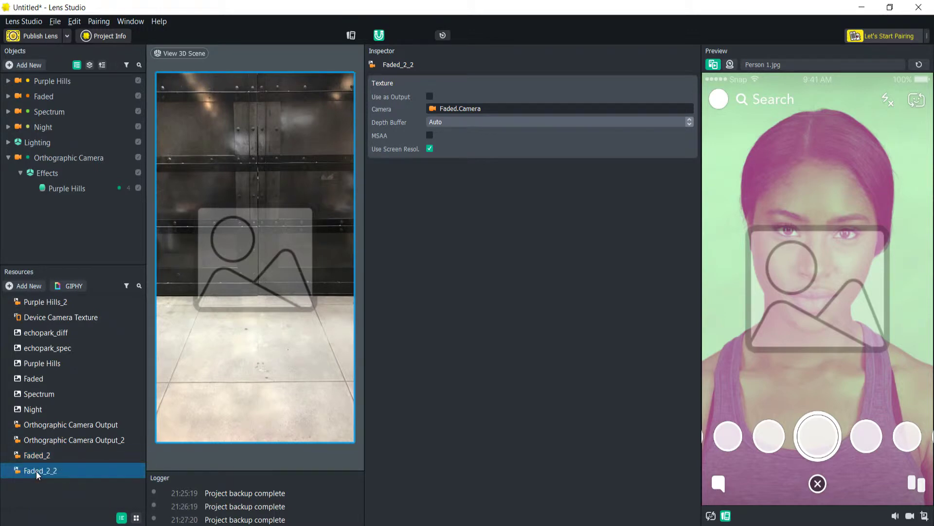
pyautogui.click(37, 471)
pyautogui.write('Spectrum')
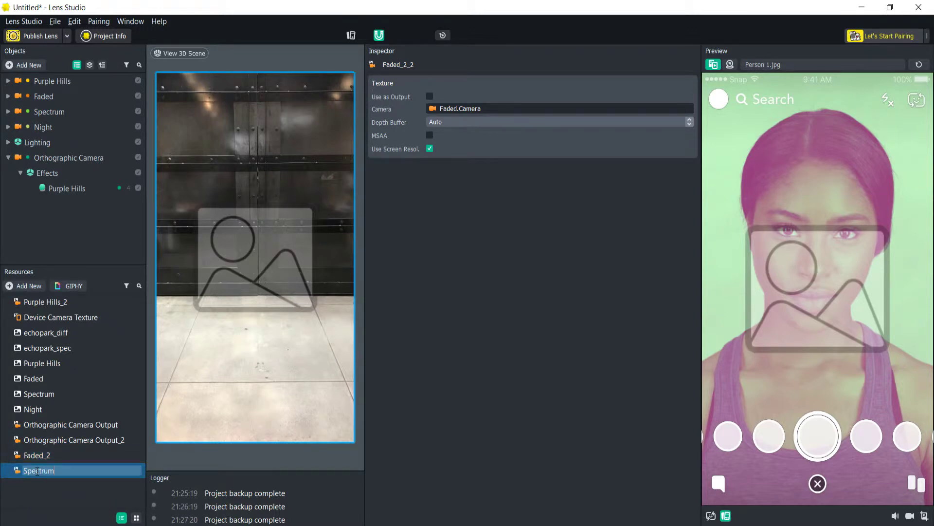
pyautogui.press('Return')
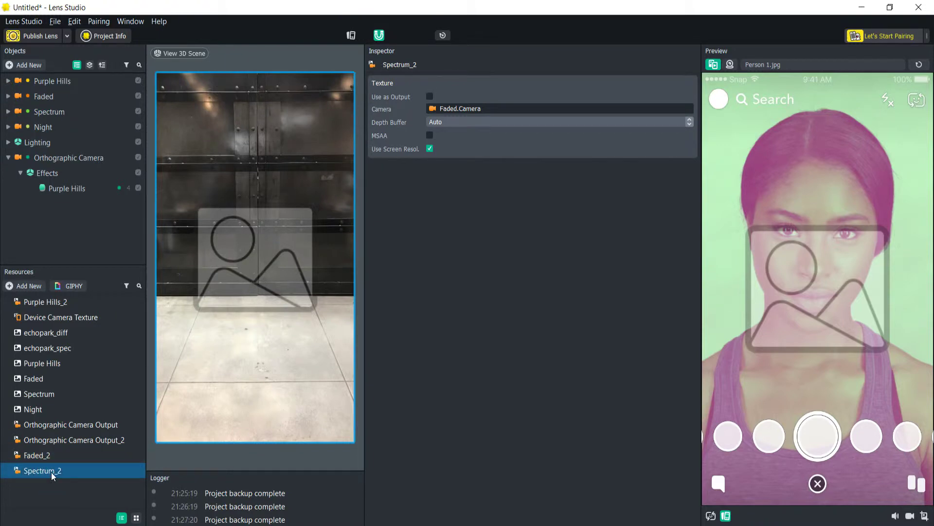
pyautogui.click(472, 109)
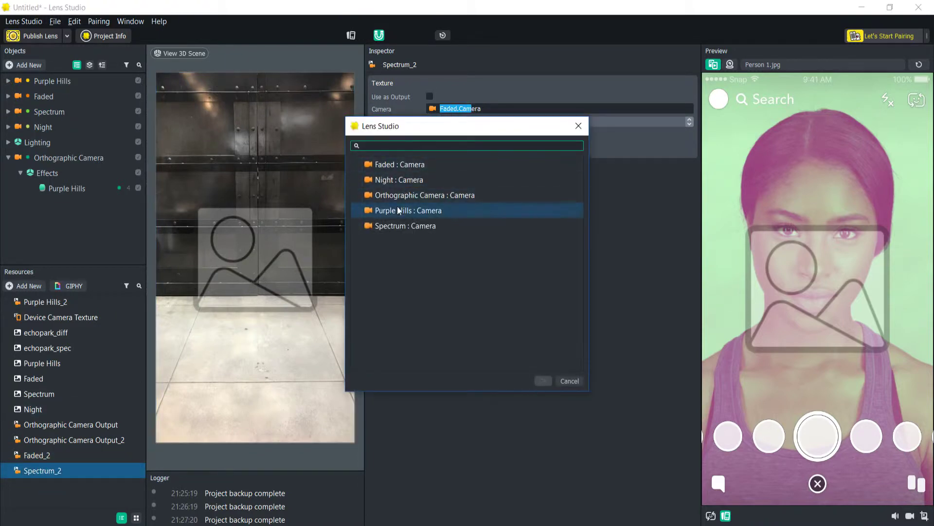
pyautogui.click(395, 225)
pyautogui.click(395, 225)
# Step: Duplicate Spectrum_2 as Night_2, rendering from the Night camera
pyautogui.rightClick(38, 479)
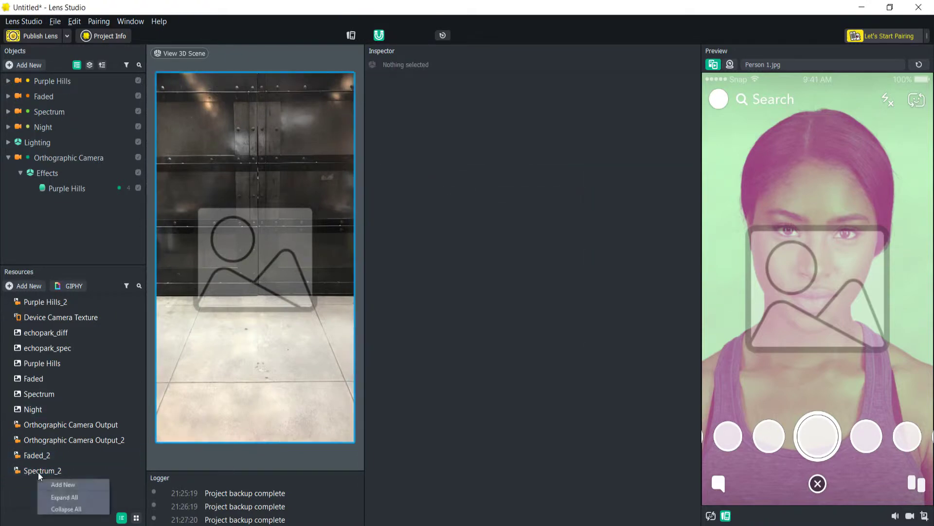
pyautogui.rightClick(38, 471)
pyautogui.click(64, 404)
pyautogui.doubleClick(33, 483)
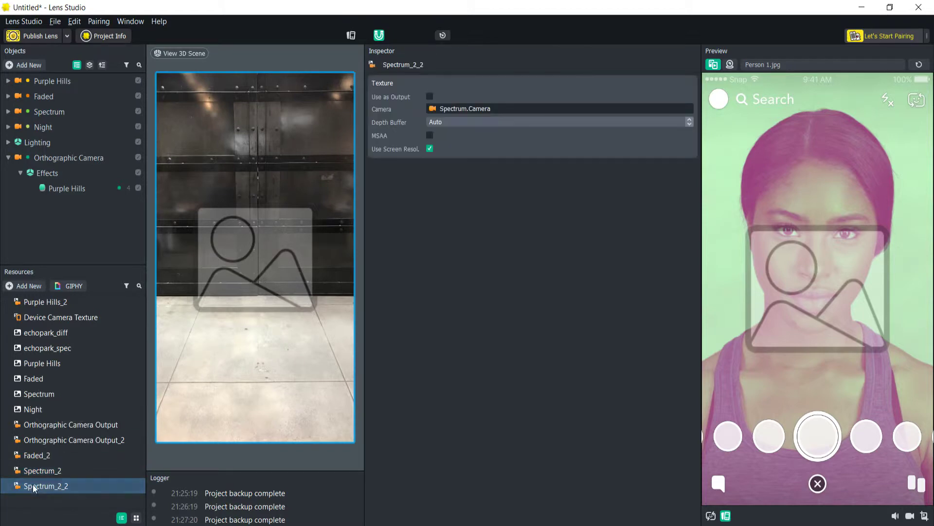
pyautogui.write('Night_2')
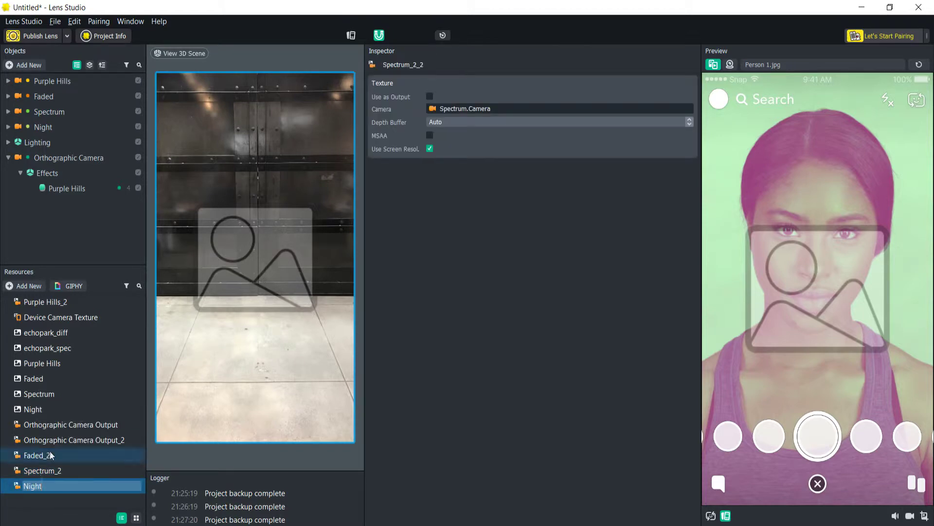
pyautogui.press('Return')
pyautogui.click(60, 468)
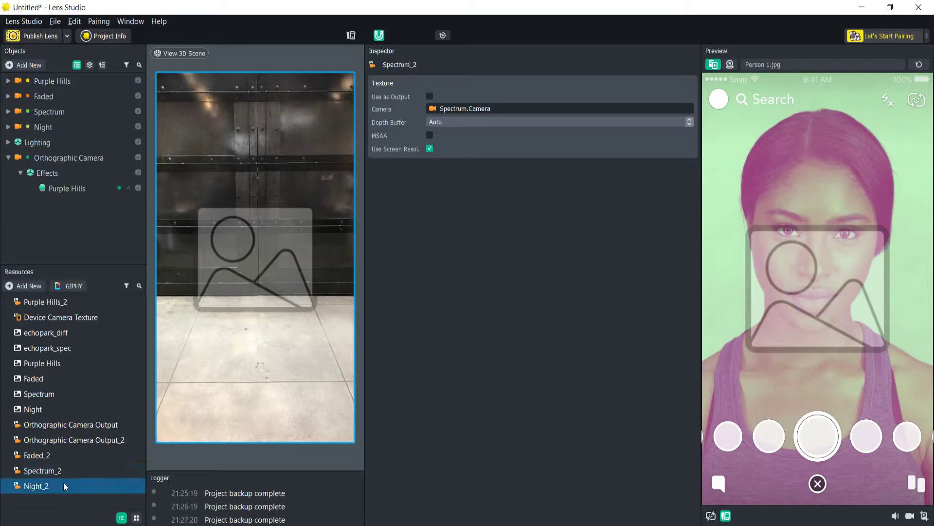
pyautogui.click(63, 481)
pyautogui.click(468, 108)
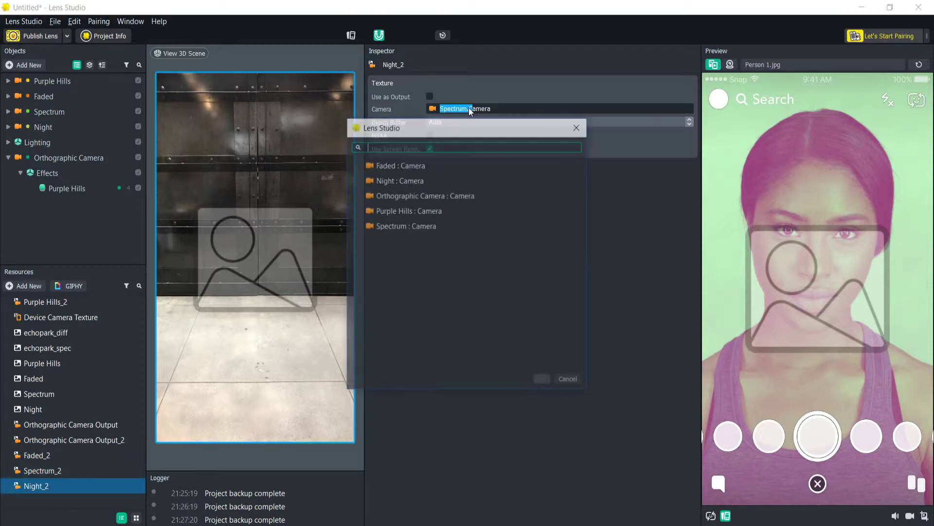
pyautogui.doubleClick(405, 180)
pyautogui.click(113, 186)
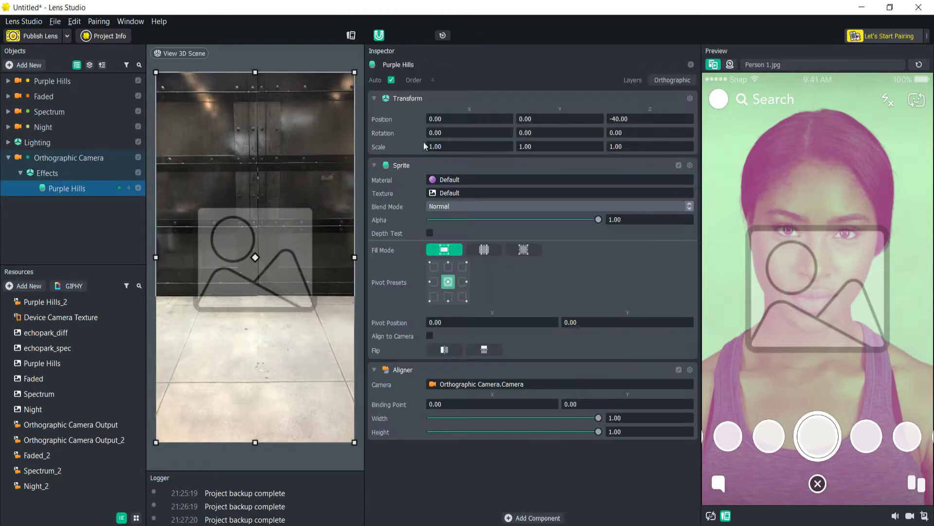
# Step: Set the Purple Hills sprite's texture to Purple Hills_2
pyautogui.click(446, 192)
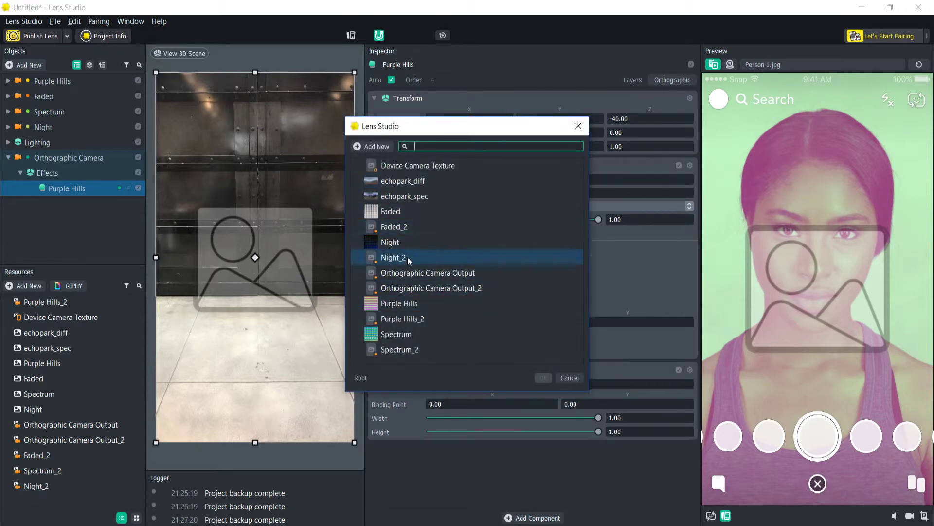
pyautogui.click(420, 320)
pyautogui.click(420, 321)
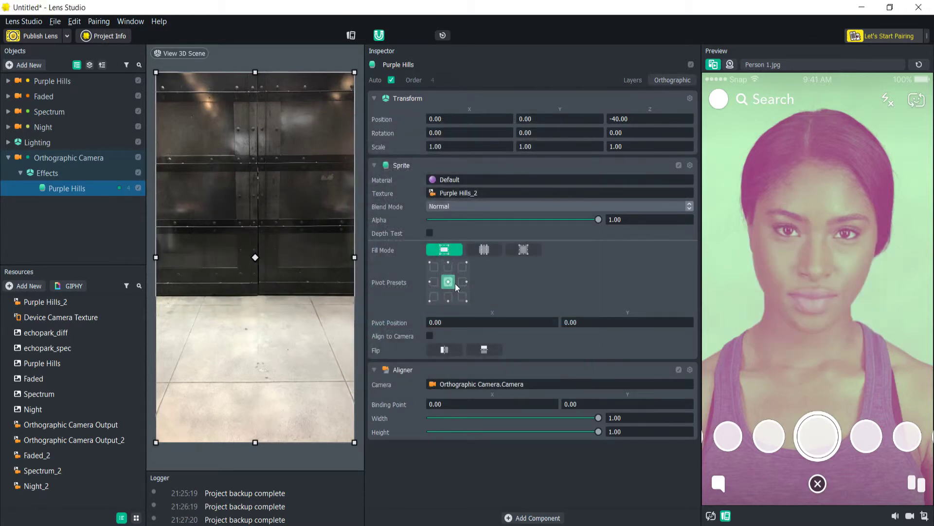
# Step: Size the sprite to 0.5 width and 0.5 height and move it to the top-left quadrant
pyautogui.hotkey('shift', 'Tab')
pyautogui.write('0.5')
pyautogui.press('Tab')
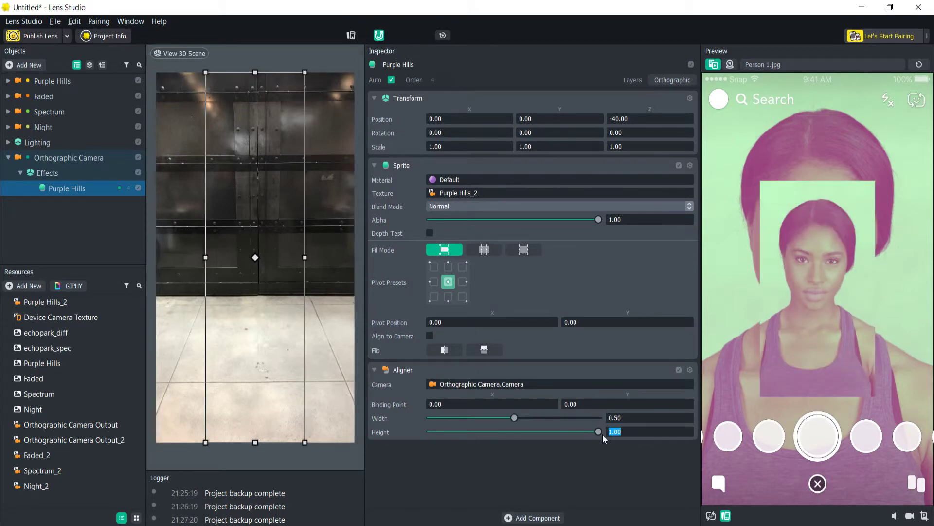
pyautogui.write('.5')
pyautogui.hotkey('shift', 'Tab')
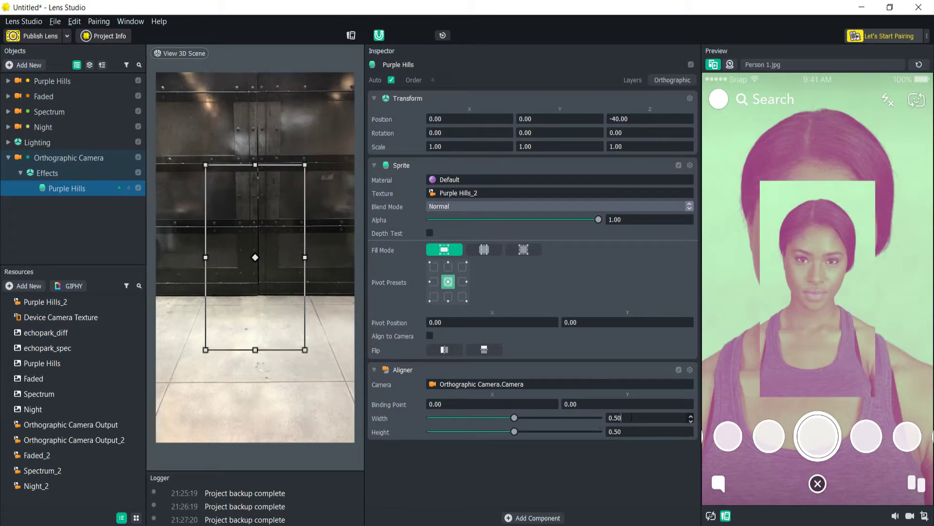
pyautogui.moveTo(268, 268); pyautogui.dragTo(156, 73)
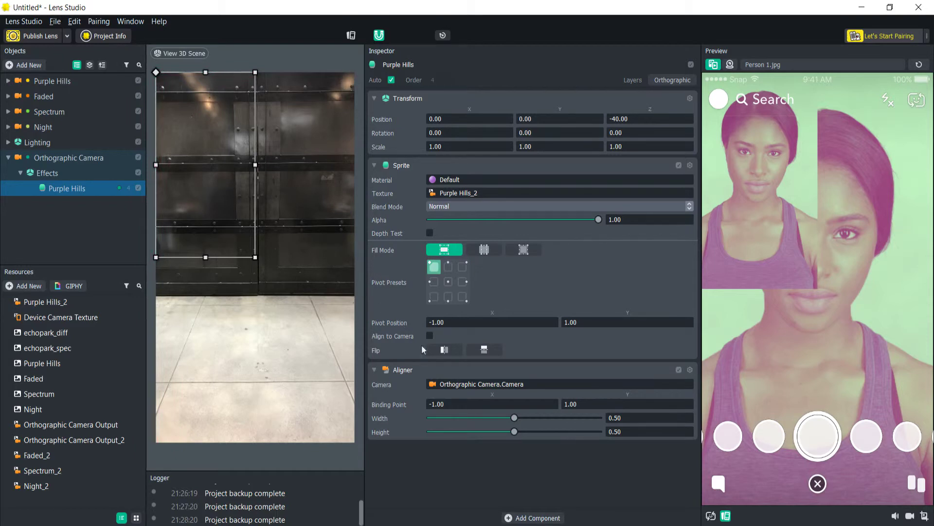
pyautogui.rightClick(68, 190)
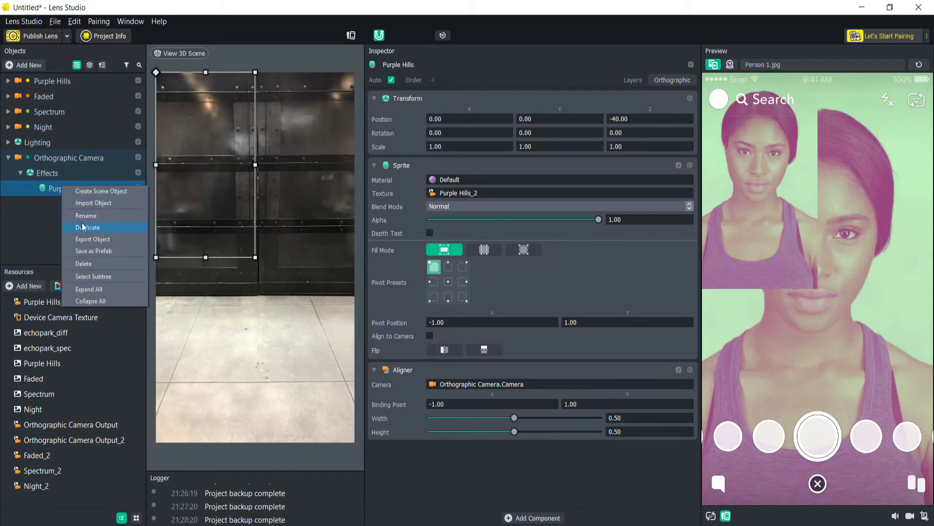
# Step: Duplicate the Purple Hills sprite as 'Faded' with the Faded_2 texture, anchored top-right
pyautogui.click(84, 226)
pyautogui.doubleClick(54, 203)
pyautogui.write('Fa')
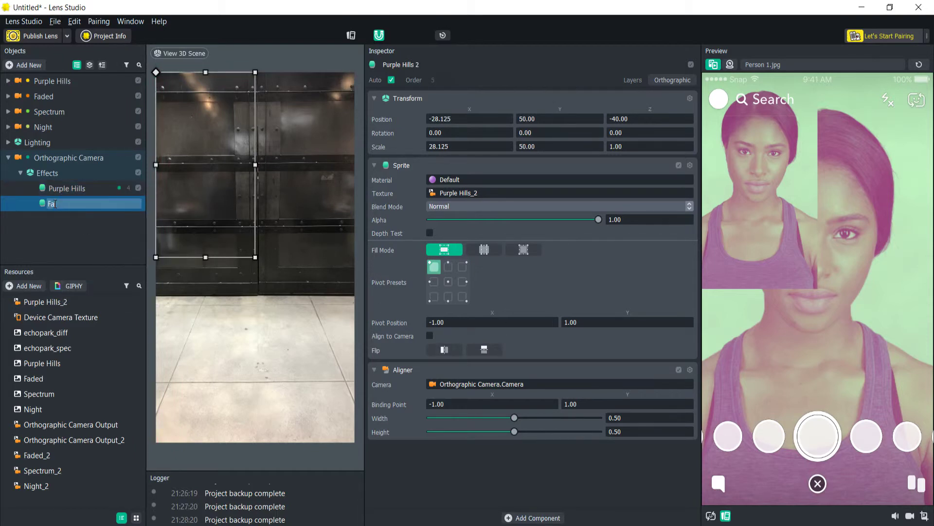
pyautogui.write('ded')
pyautogui.press('Return')
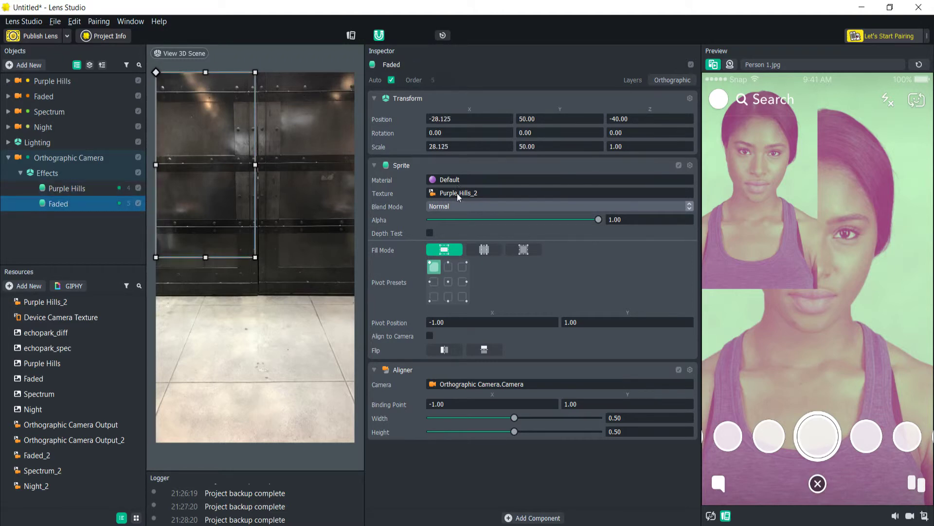
pyautogui.click(457, 192)
pyautogui.click(423, 210)
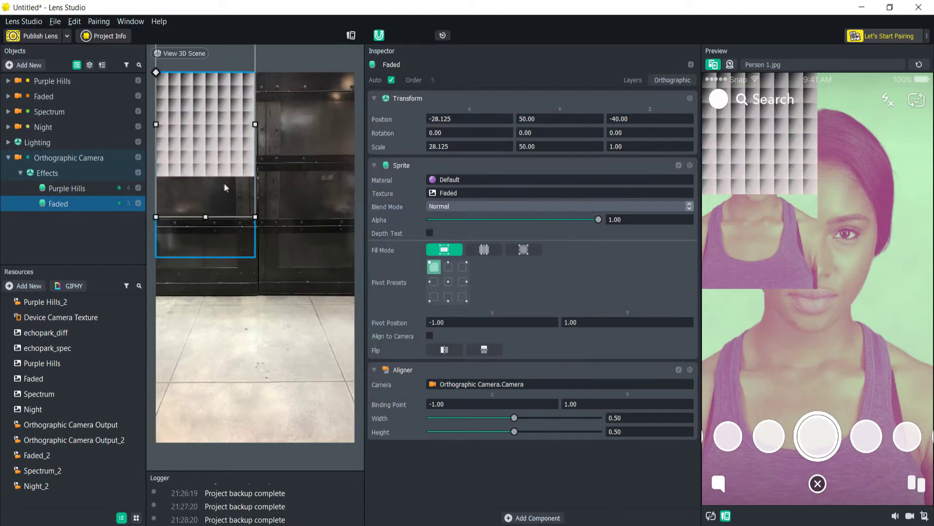
pyautogui.click(455, 192)
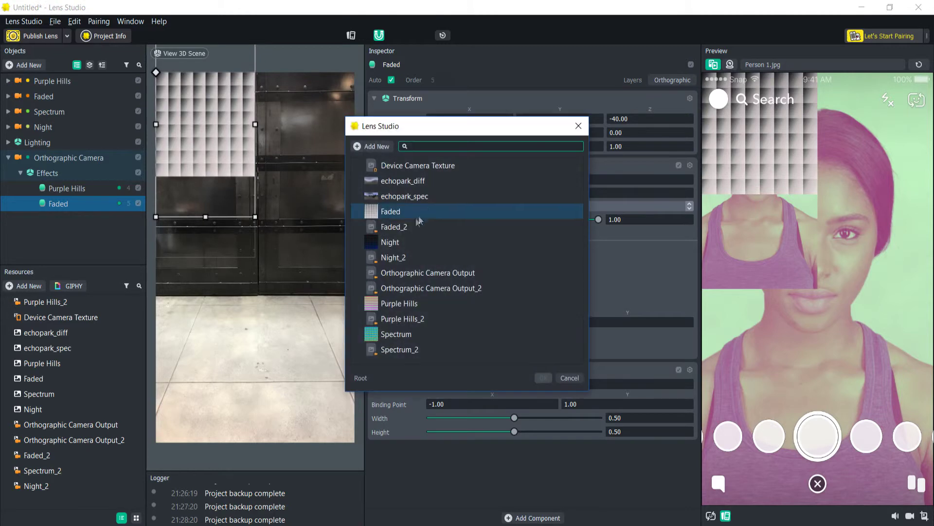
pyautogui.click(414, 226)
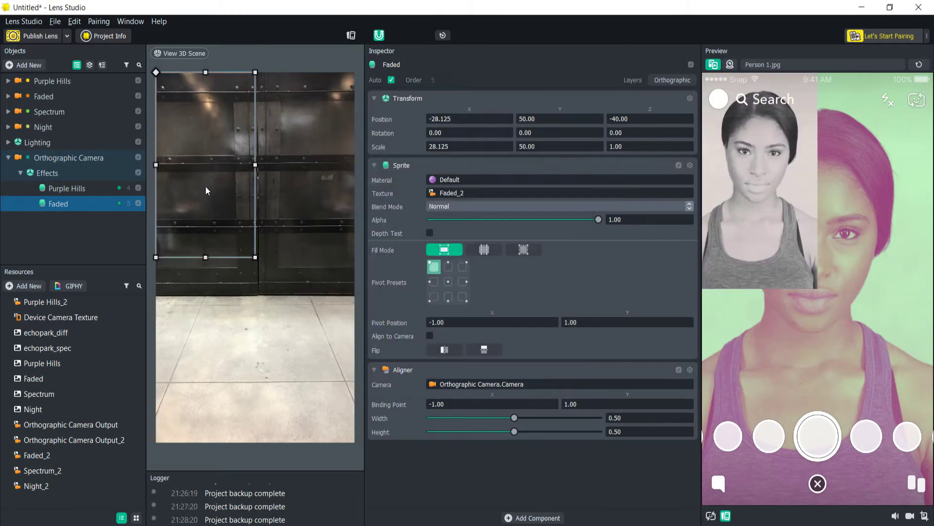
pyautogui.moveTo(206, 190); pyautogui.dragTo(322, 193)
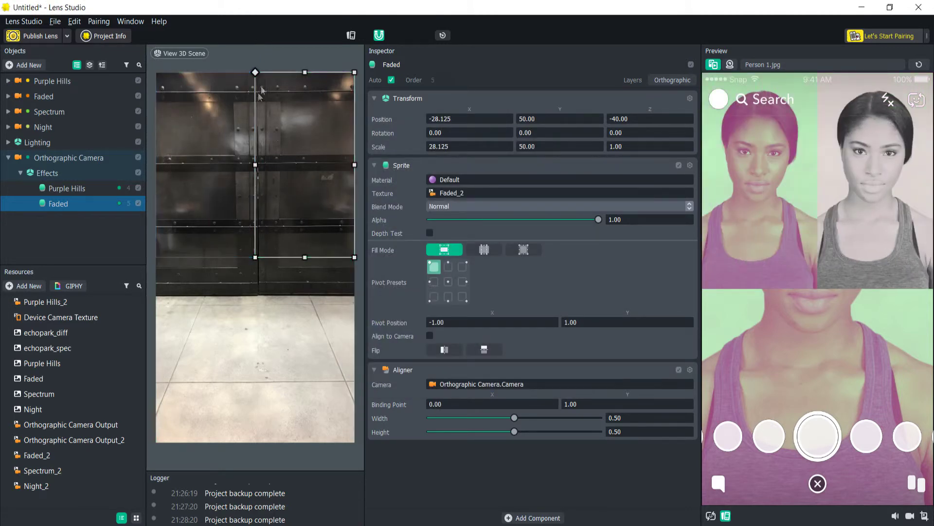
pyautogui.moveTo(255, 72); pyautogui.dragTo(357, 76)
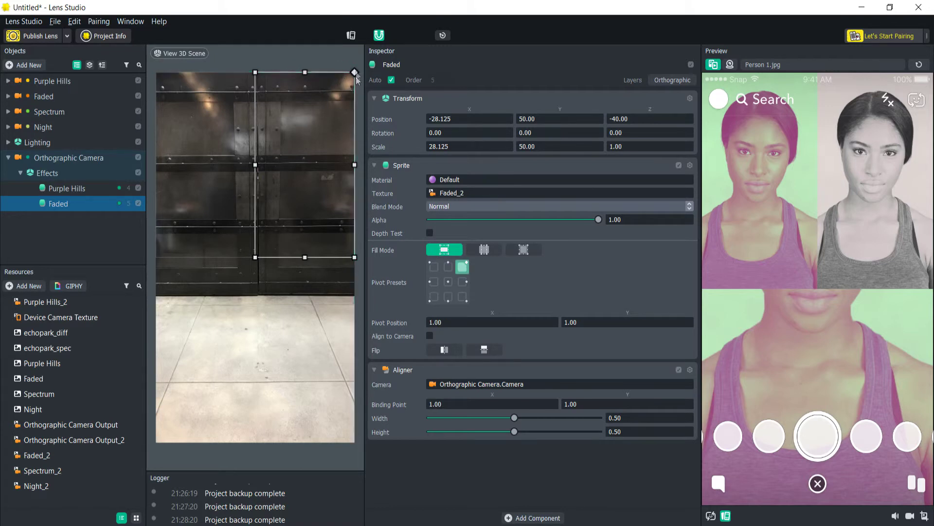
# Step: Duplicate Faded as 'Spectrum' with the Spectrum_2 texture, anchored to the bottom-right quadrant
pyautogui.rightClick(79, 203)
pyautogui.click(116, 232)
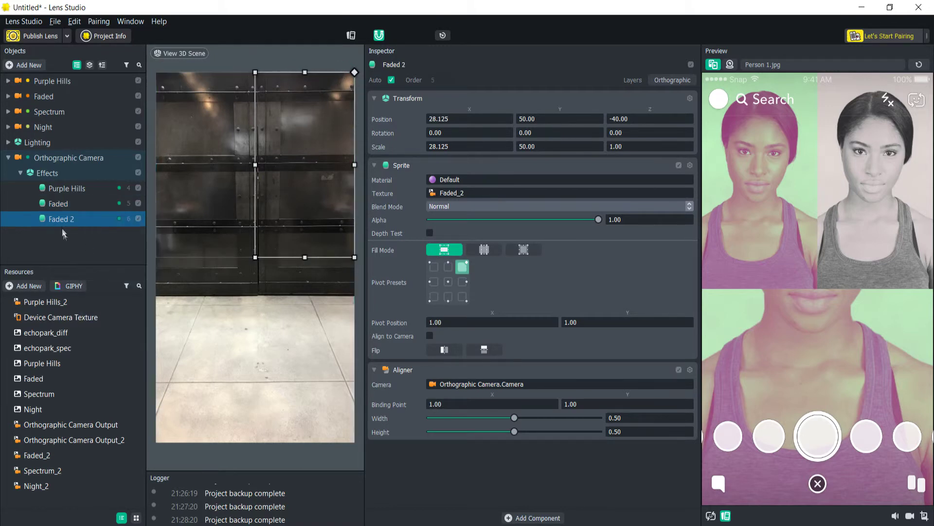
pyautogui.doubleClick(62, 219)
pyautogui.write('Spectrum')
pyautogui.press('Return')
pyautogui.moveTo(307, 180); pyautogui.dragTo(307, 331)
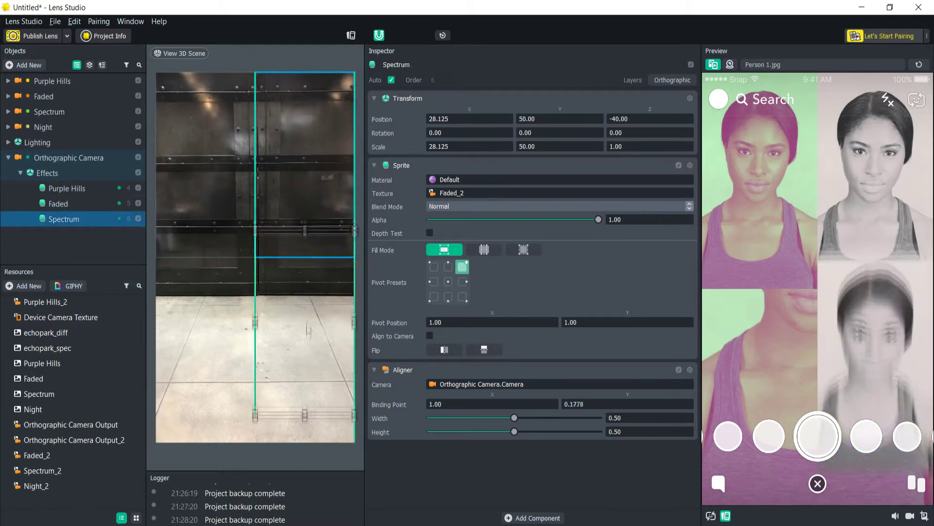
pyautogui.moveTo(354, 73); pyautogui.dragTo(354, 256)
pyautogui.click(445, 192)
# Step: Duplicate Spectrum as 'Night' with the Night_2 texture, anchored to the bottom-left quadrant
pyautogui.rightClick(75, 219)
pyautogui.click(116, 248)
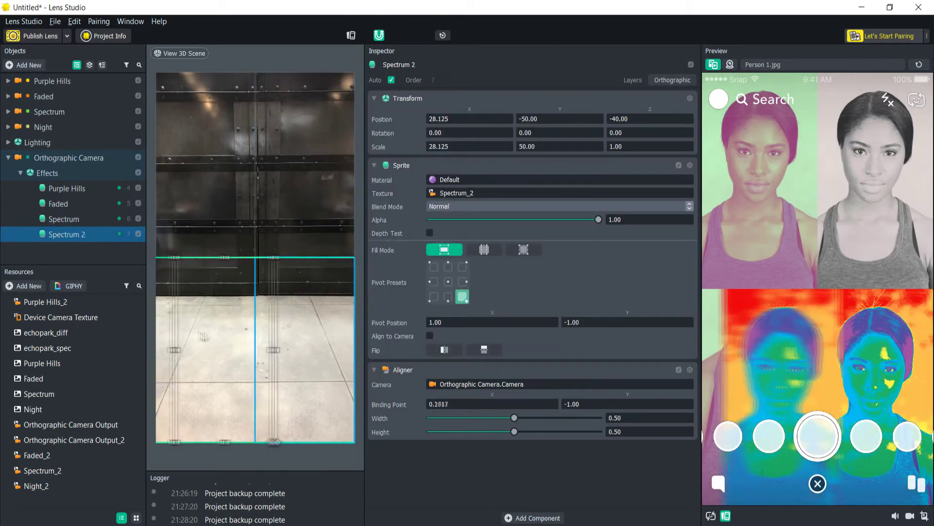
pyautogui.moveTo(304, 349); pyautogui.dragTo(206, 350)
pyautogui.doubleClick(66, 234)
pyautogui.write('Night')
pyautogui.press('Return')
pyautogui.click(462, 193)
pyautogui.doubleClick(413, 256)
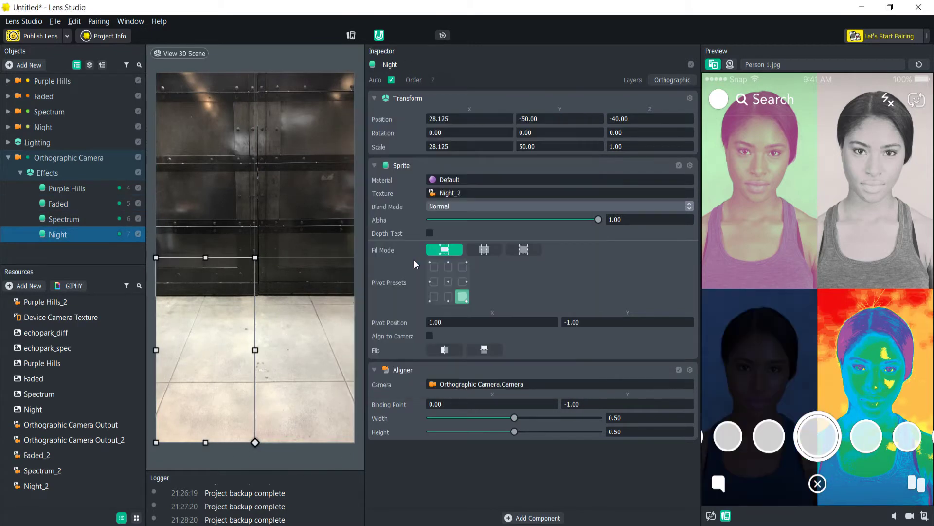
pyautogui.click(433, 296)
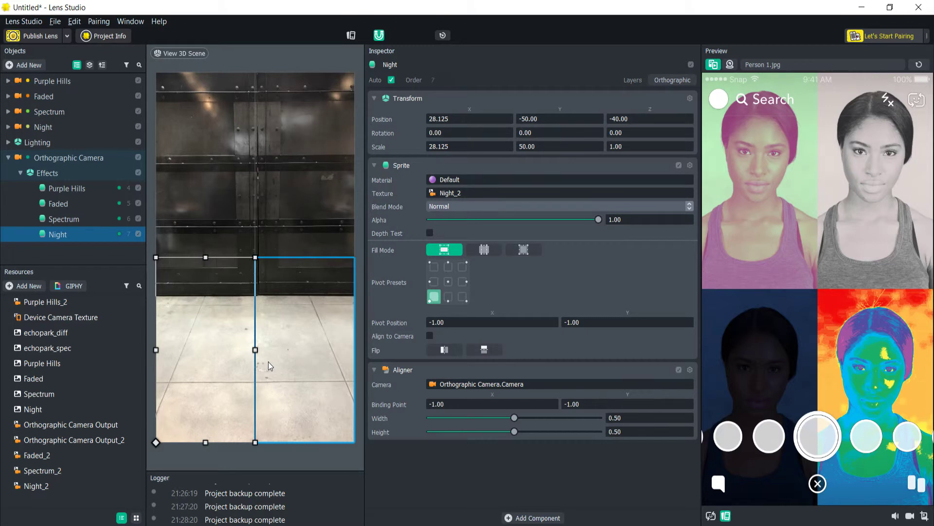
# Step: Add a Face Retouch effect (Retouch 1) and put it on the Purple Hills layer
pyautogui.click(8, 157)
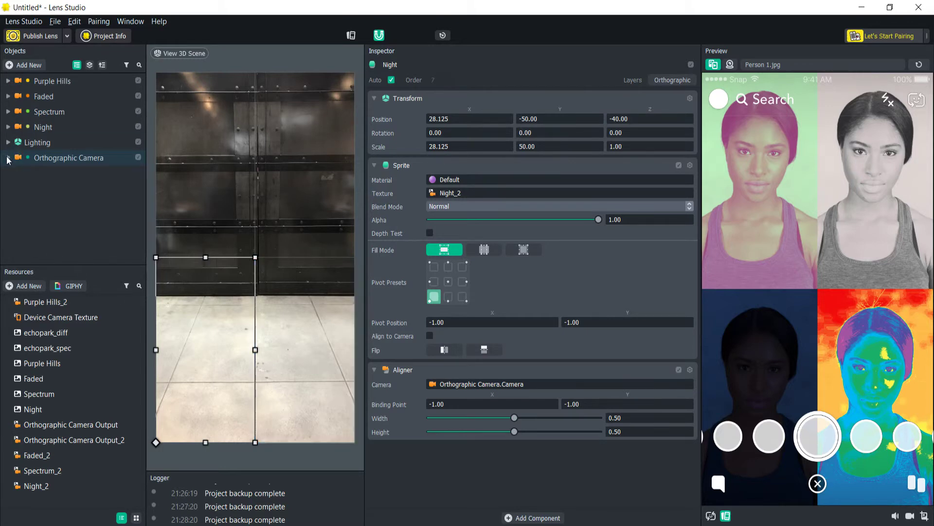
pyautogui.click(8, 127)
pyautogui.click(44, 80)
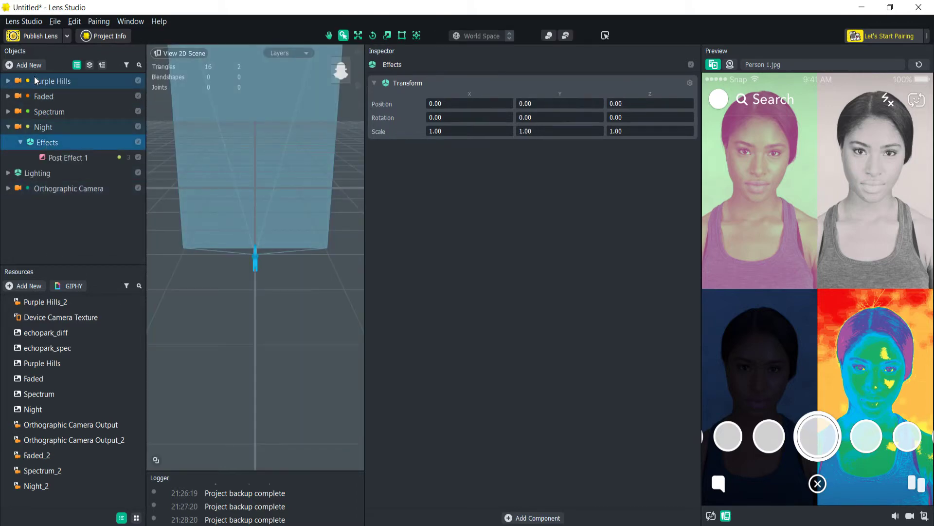
pyautogui.click(48, 143)
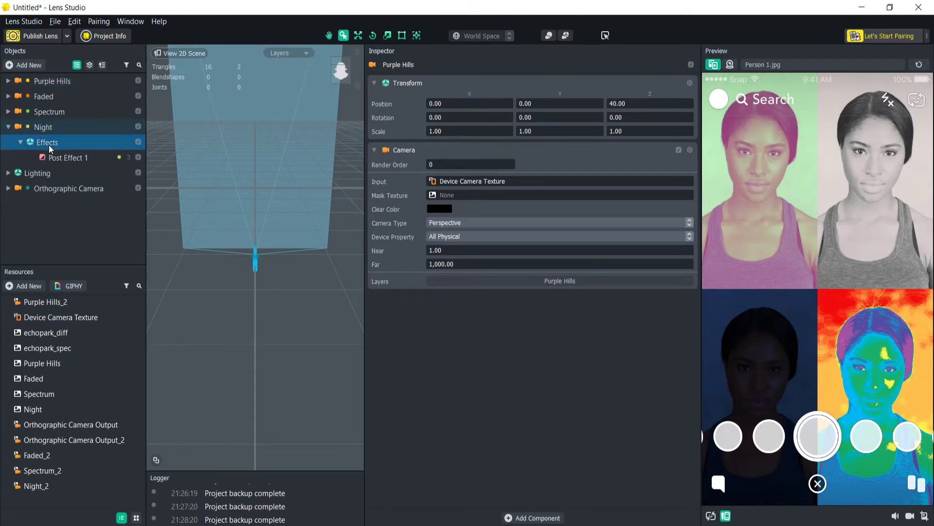
pyautogui.click(39, 65)
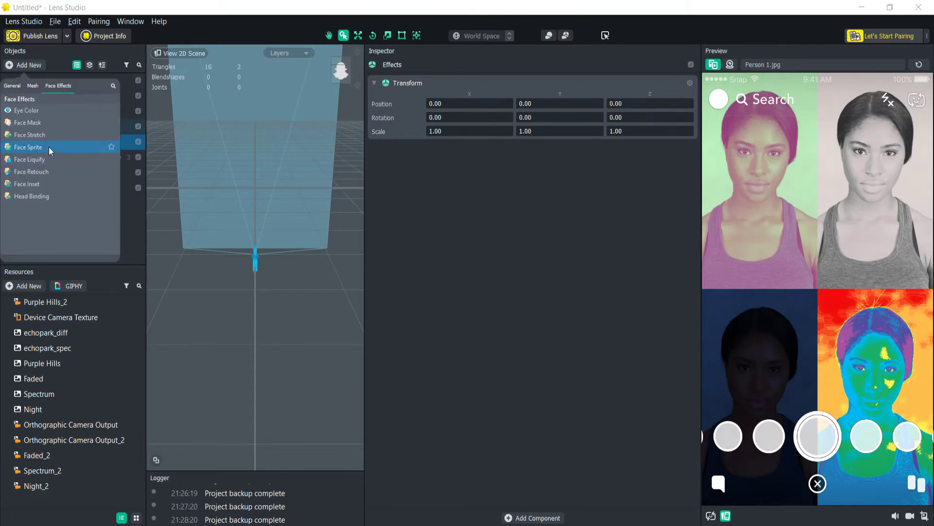
pyautogui.click(46, 170)
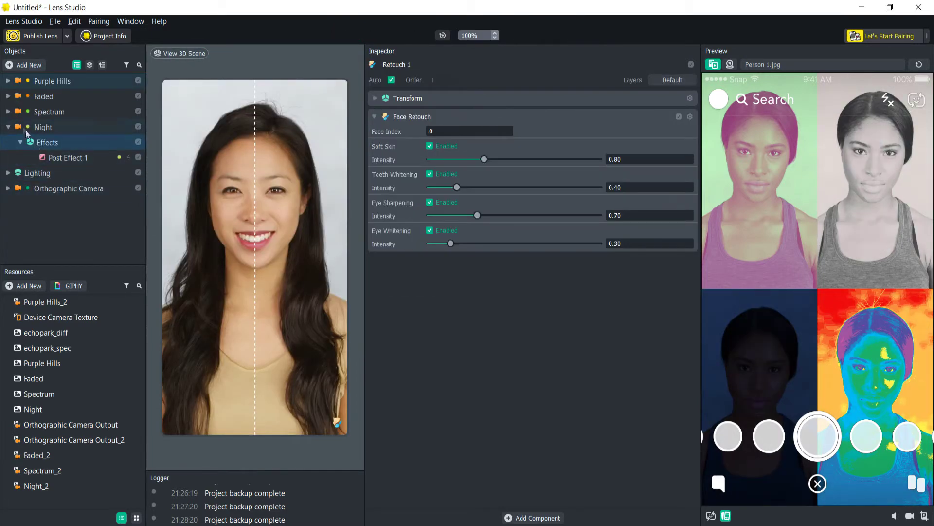
pyautogui.click(9, 81)
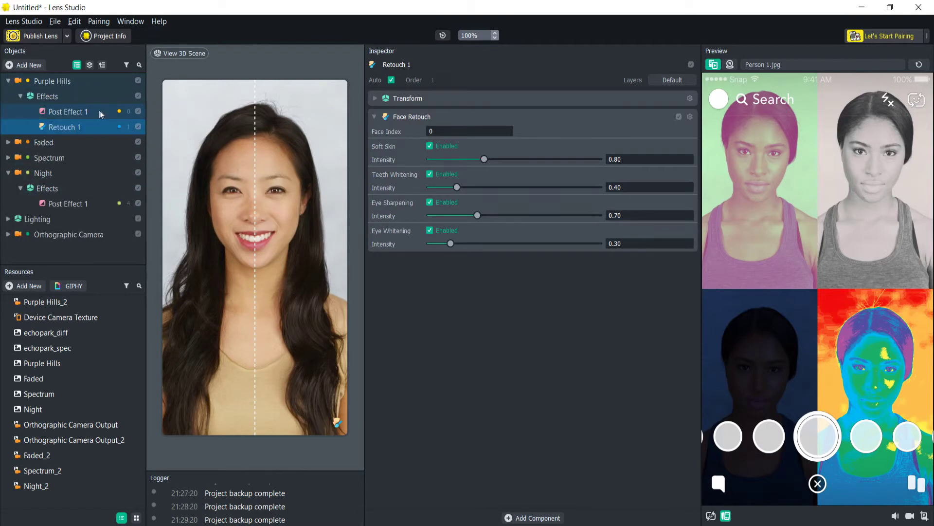
pyautogui.click(119, 127)
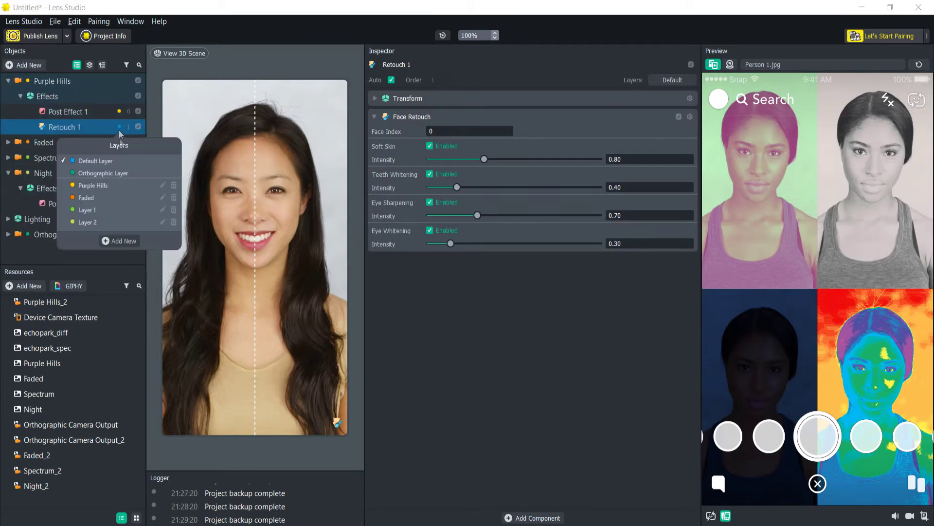
pyautogui.click(102, 184)
pyautogui.click(66, 125)
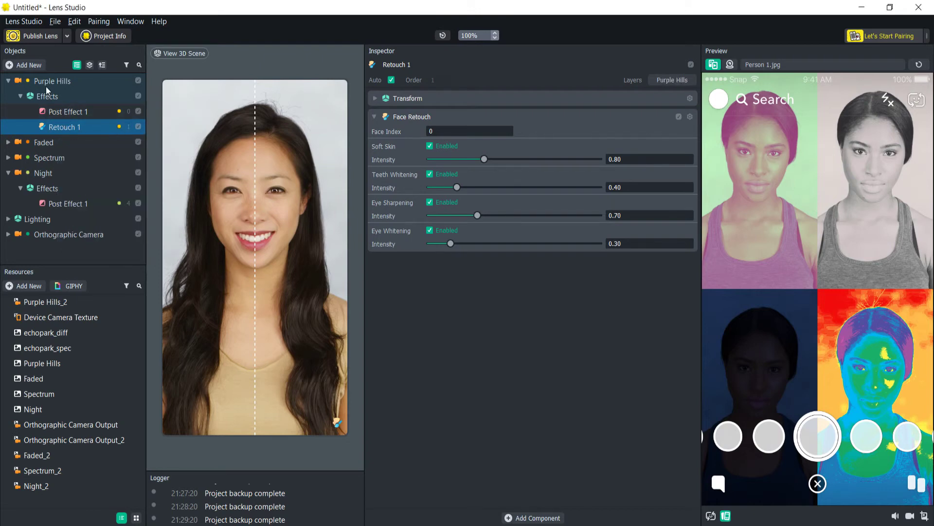
# Step: Duplicate Retouch 1, move Retouch 2 under Night's effects, and set it to Layer 2
pyautogui.rightClick(53, 130)
pyautogui.click(75, 165)
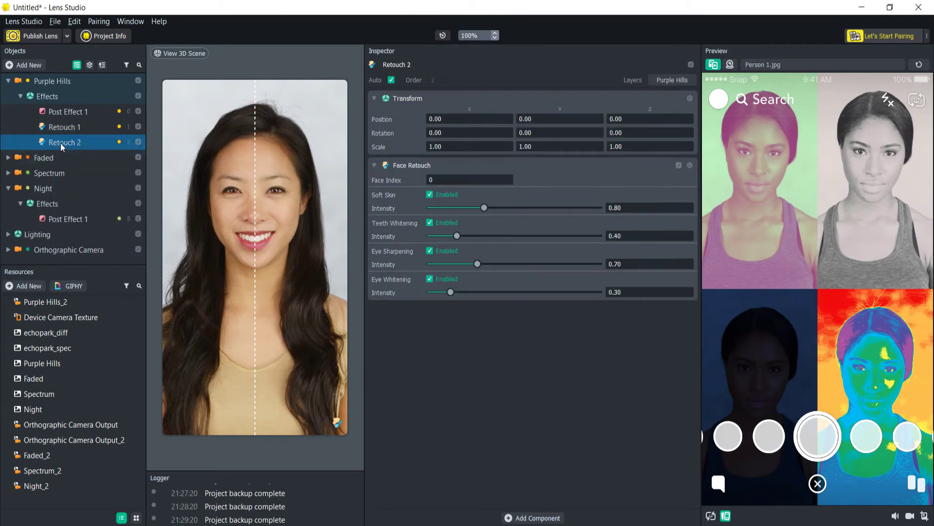
pyautogui.moveTo(60, 142); pyautogui.dragTo(68, 203)
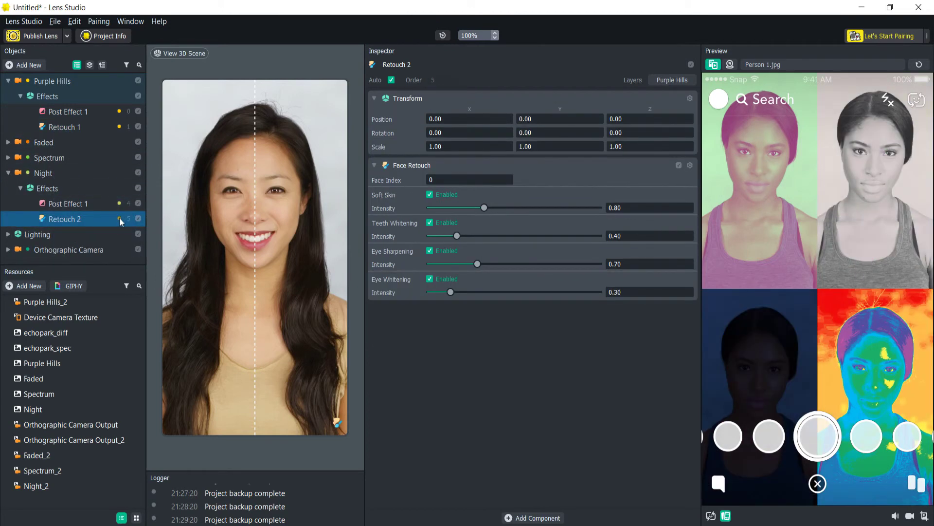
pyautogui.click(119, 218)
pyautogui.click(122, 314)
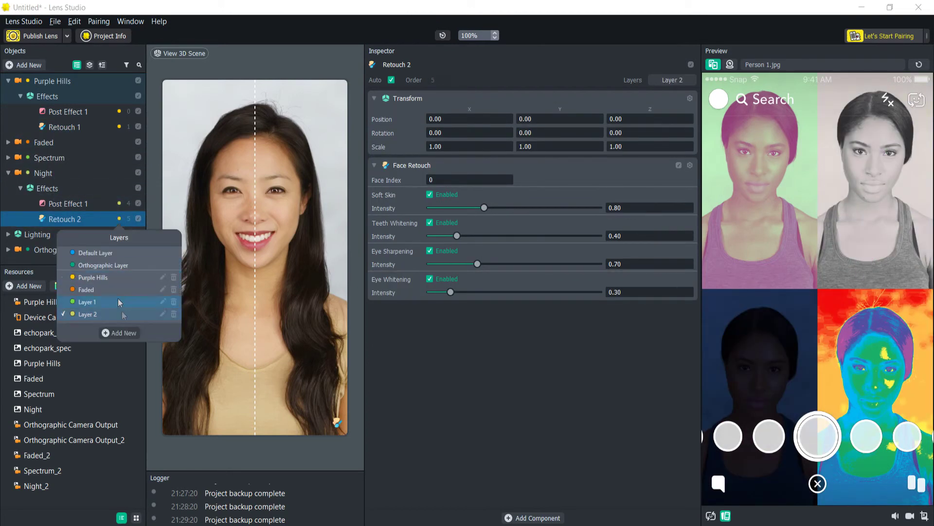
pyautogui.click(90, 190)
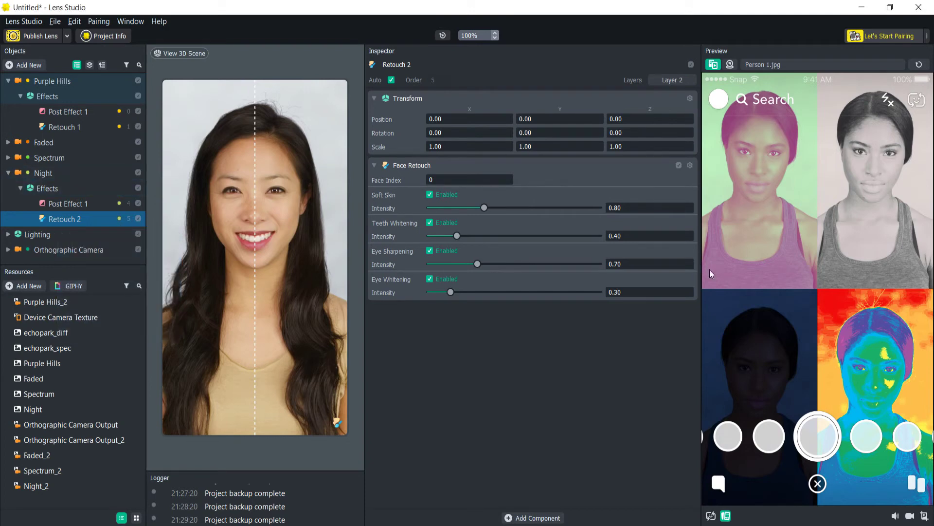
pyautogui.click(101, 97)
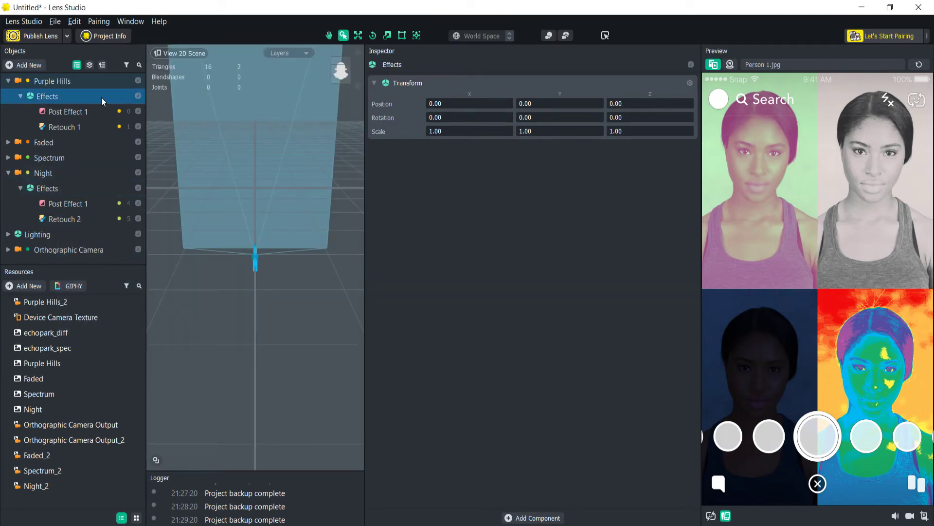